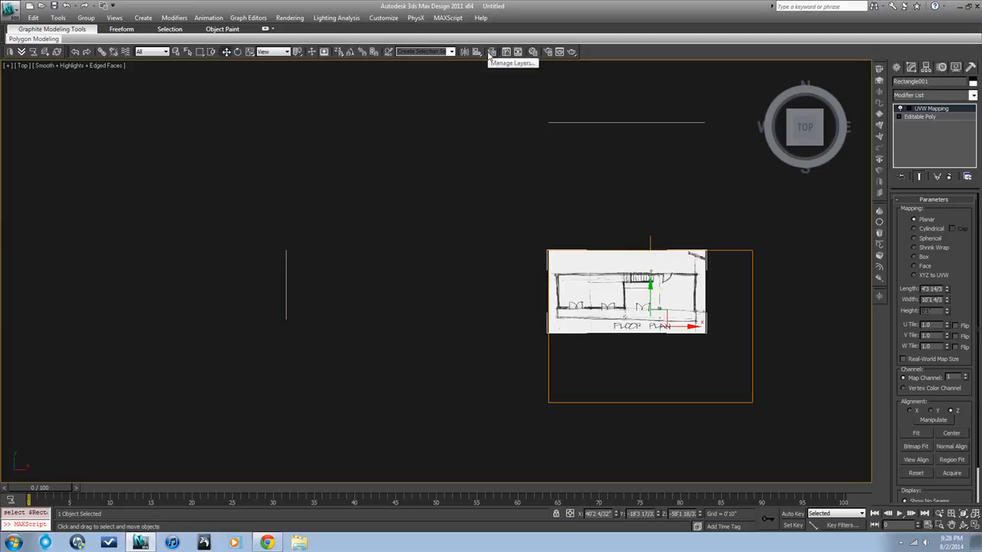
Open the Layer Manager and move its window aside from the reference images
left_click(494, 55)
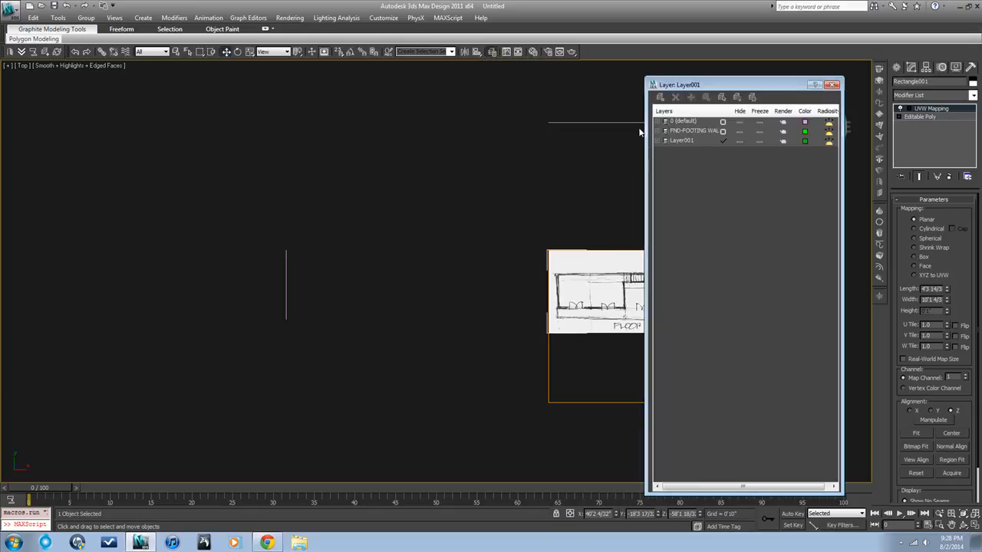
left_click_drag(680, 84, 97, 85)
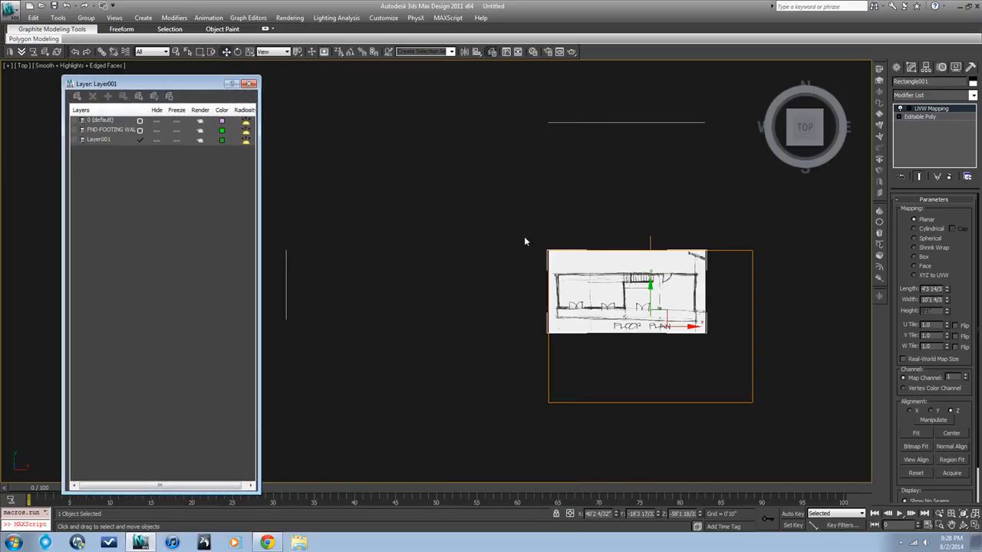
Select the floor plan image plane and create a new layer containing it named floorPlanRef
left_click(579, 225)
left_click(586, 295)
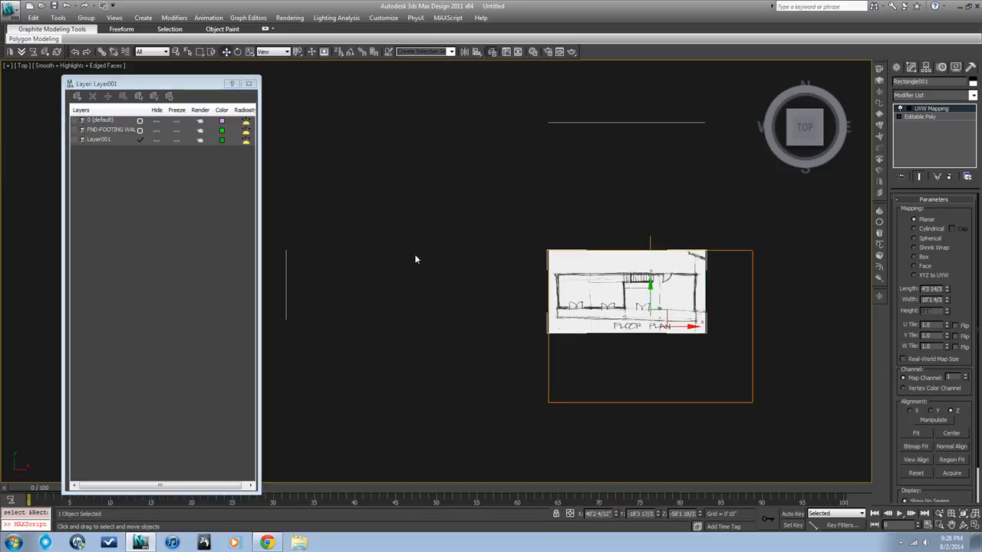
left_click(76, 96)
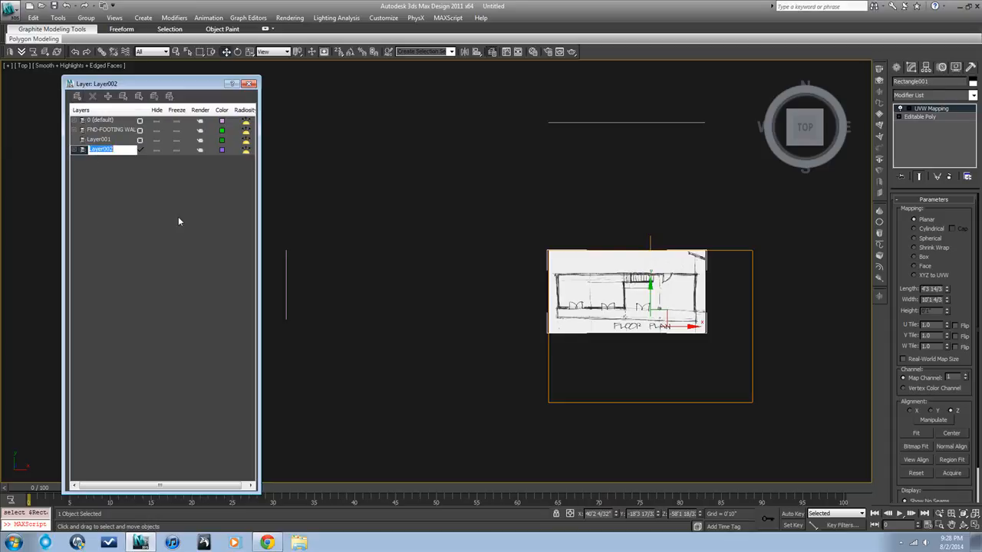
type("floorPlanRef")
left_click(372, 174)
Select the side elevation plane and create a new layer containing it named sideElevRef
left_click_drag(311, 300, 266, 281)
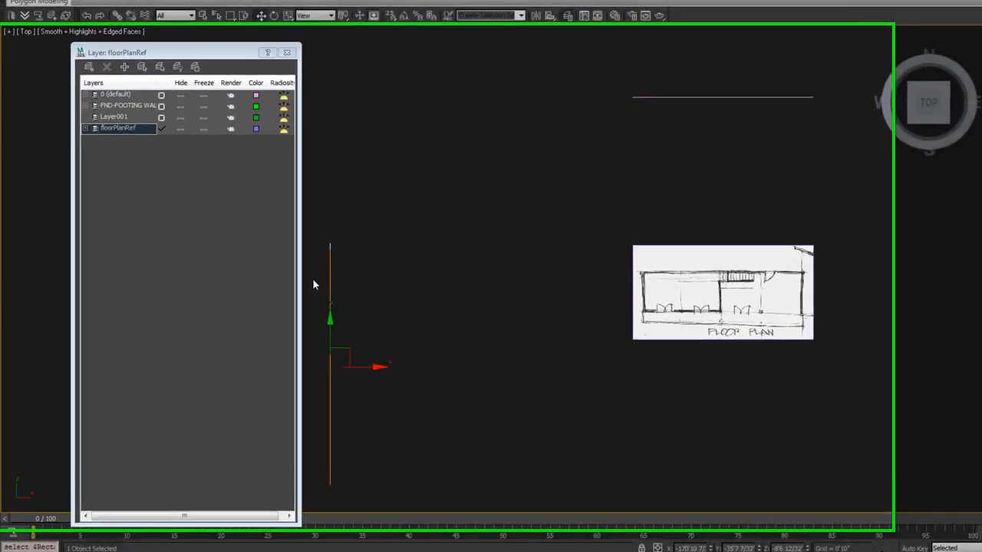
left_click(88, 67)
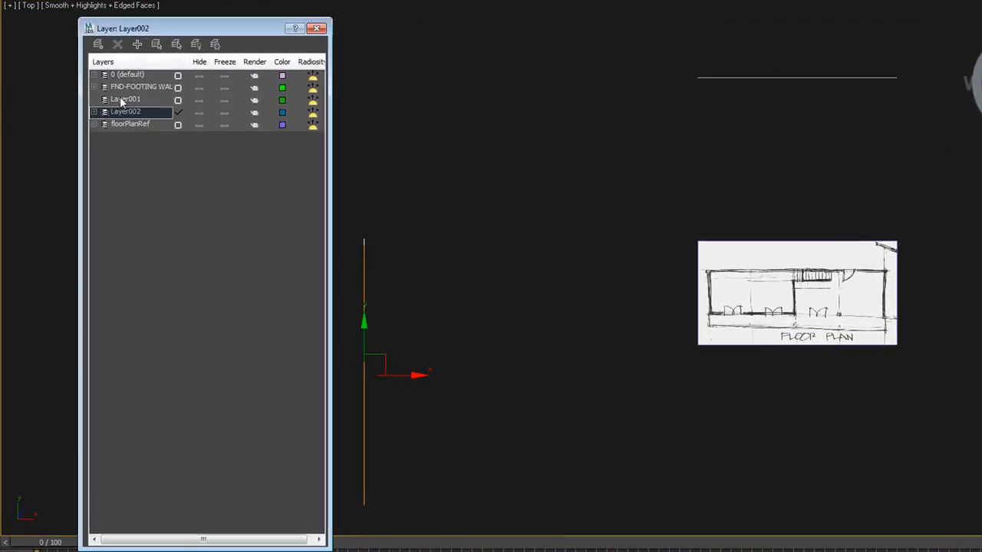
left_click(126, 112)
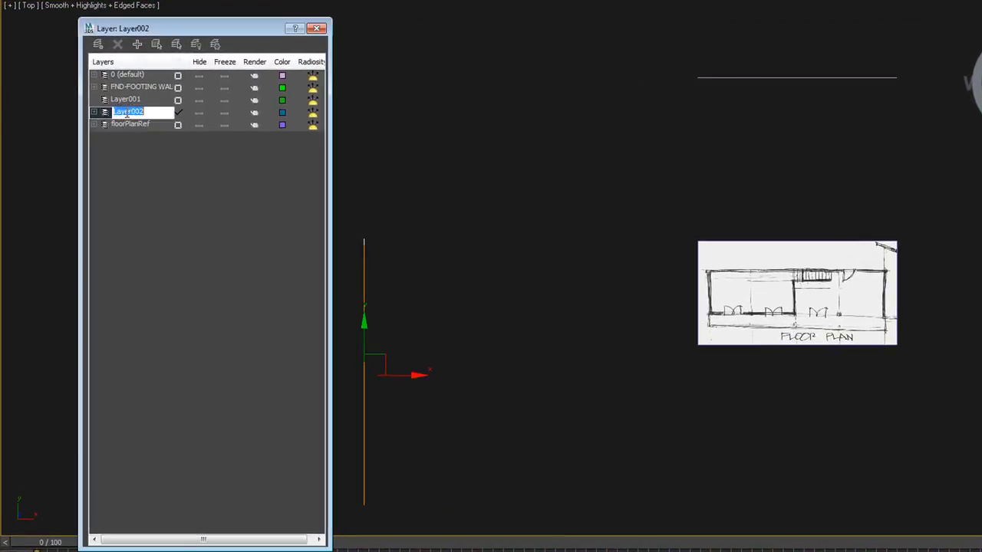
type("sideElevRef")
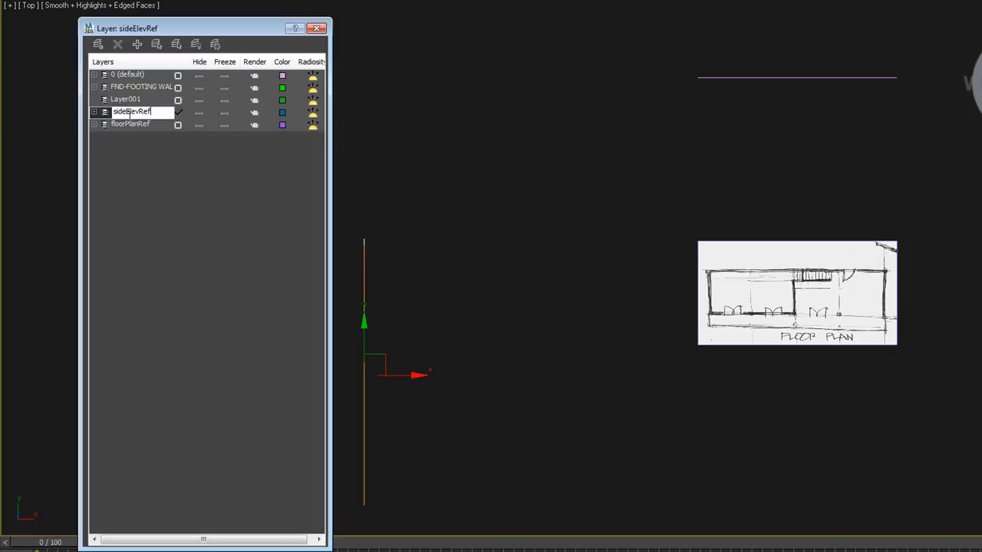
left_click(454, 125)
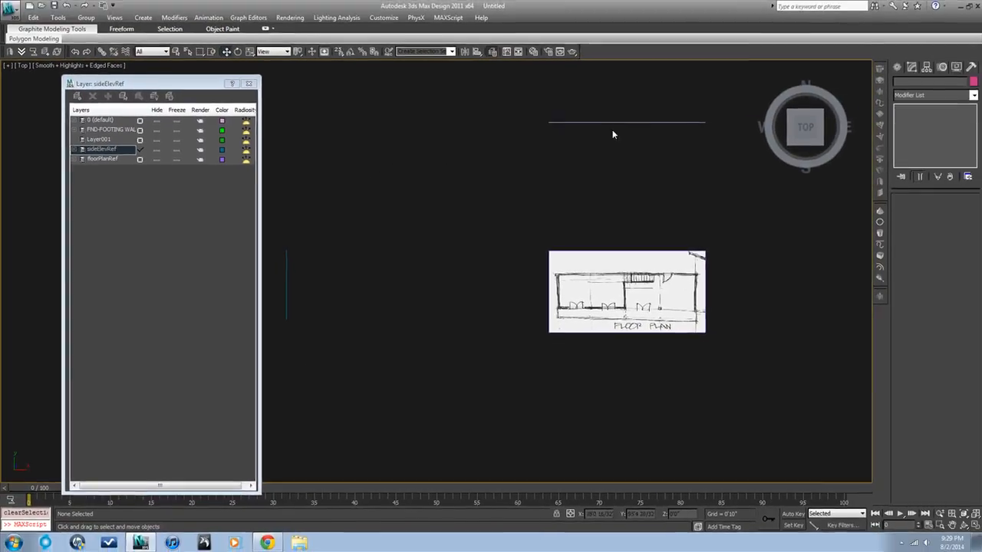
Select the front elevation plane and create a new layer containing it named frontElevRef
left_click_drag(807, 88, 755, 57)
left_click_drag(595, 108, 586, 107)
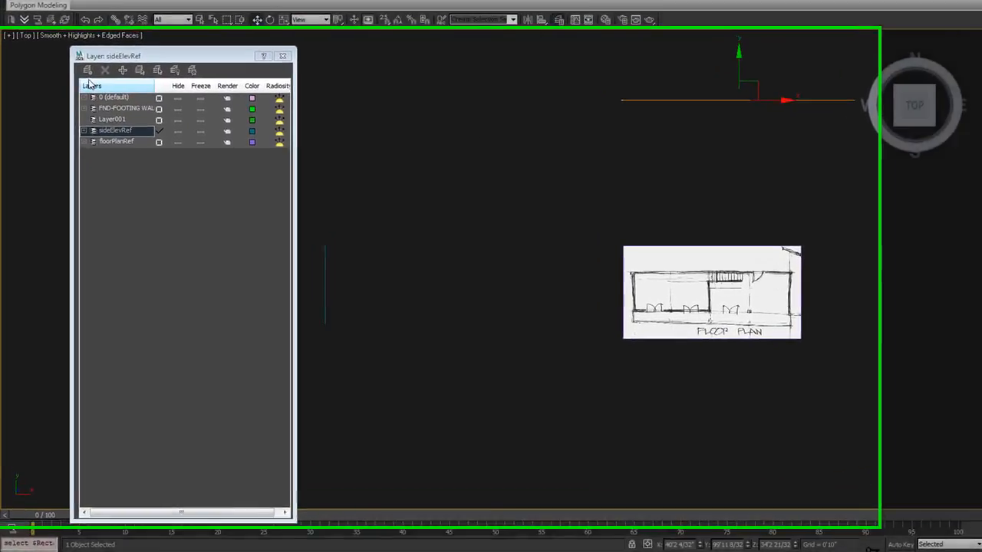
left_click(87, 70)
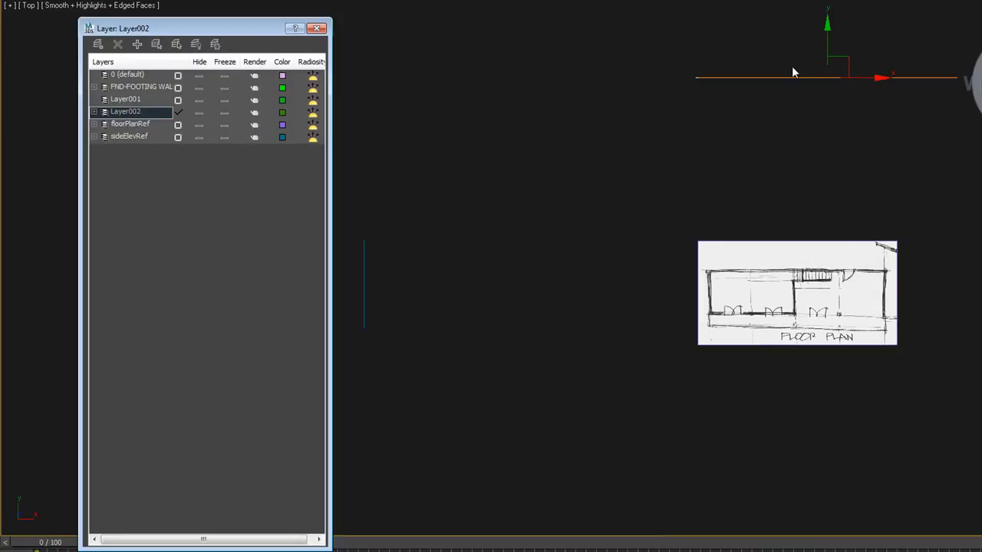
left_click(127, 113)
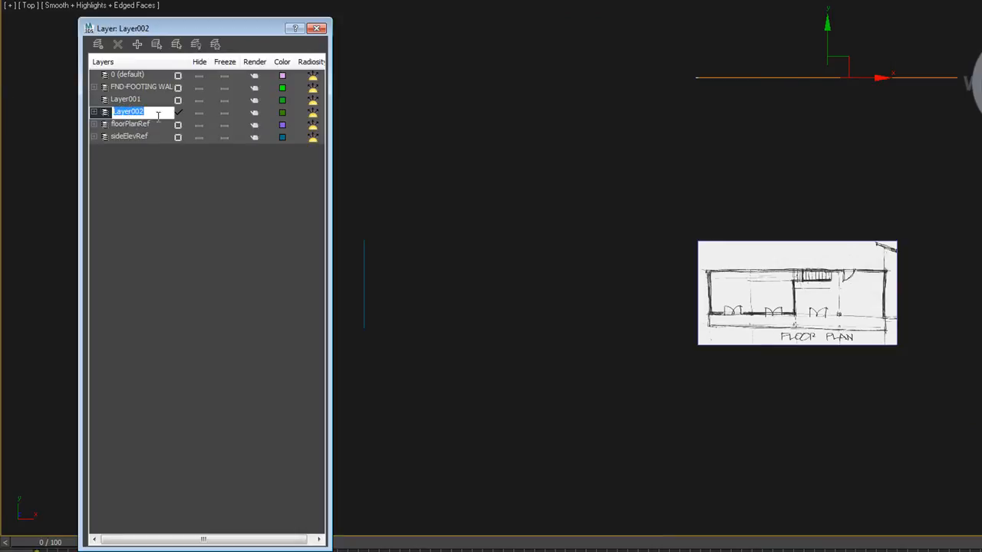
type("front")
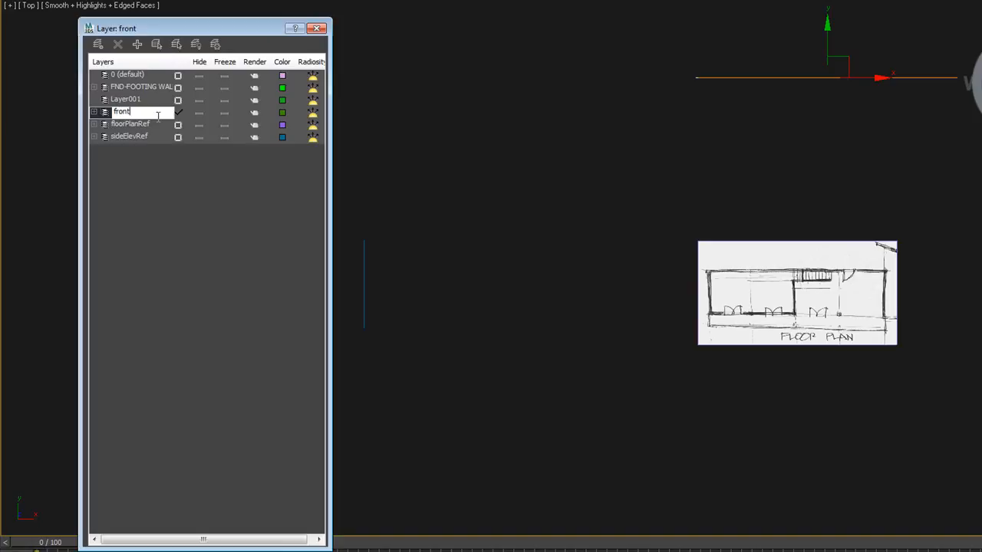
type("ElevRef")
left_click(144, 242)
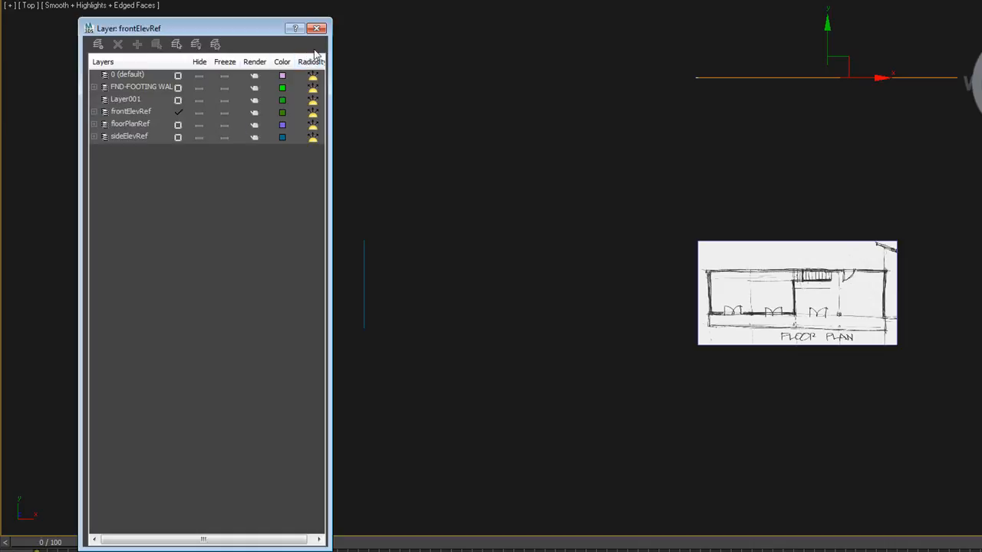
left_click(143, 115)
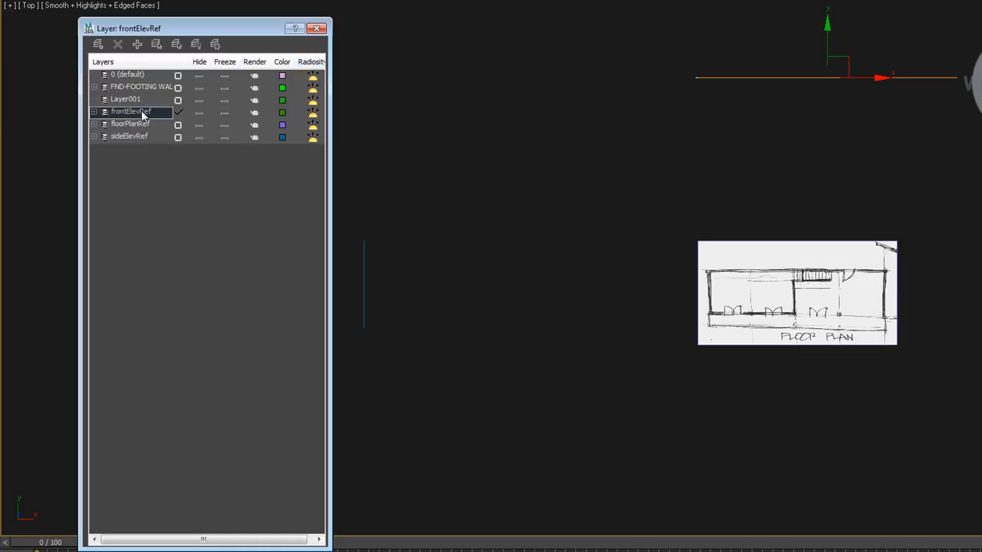
right_click(143, 115)
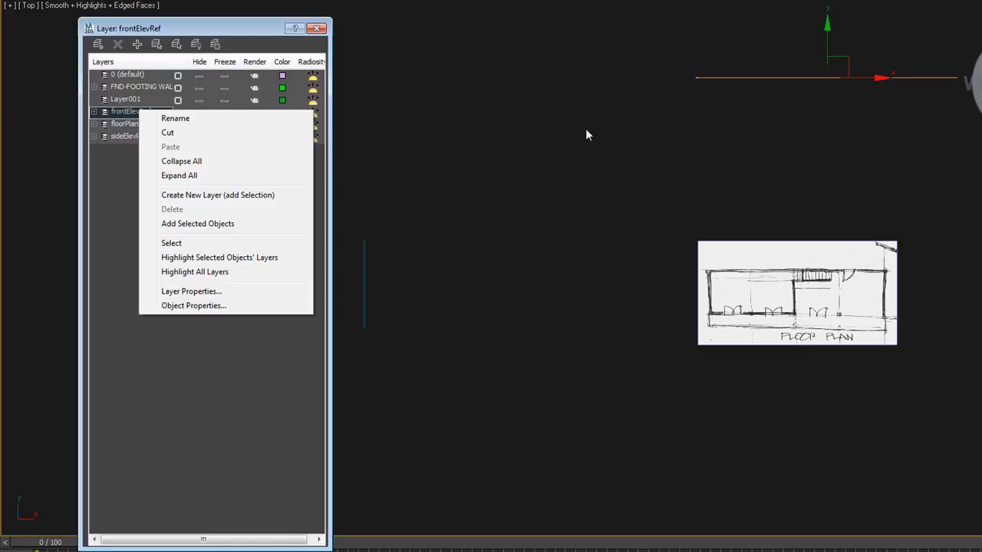
left_click(551, 119)
left_click_drag(844, 389, 746, 132)
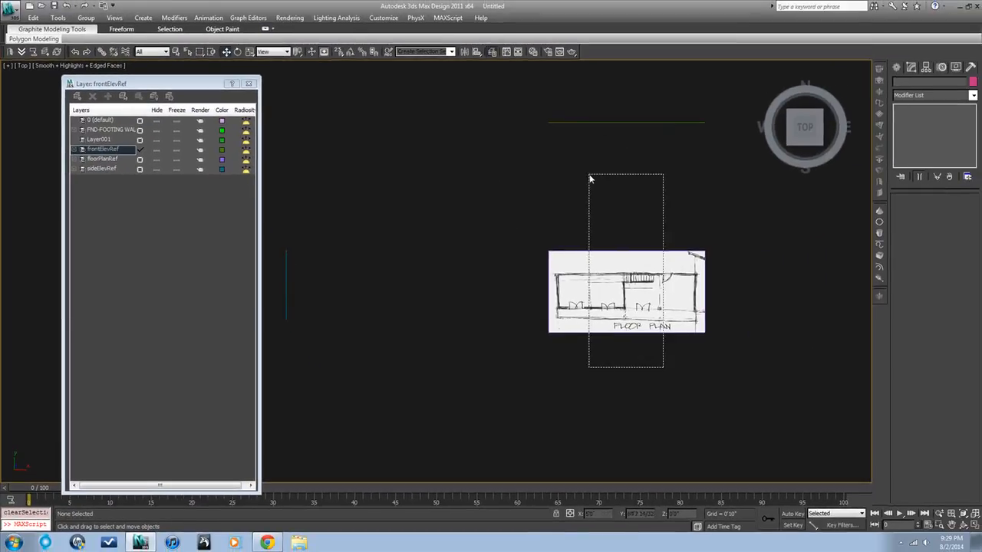
left_click_drag(587, 172, 589, 185)
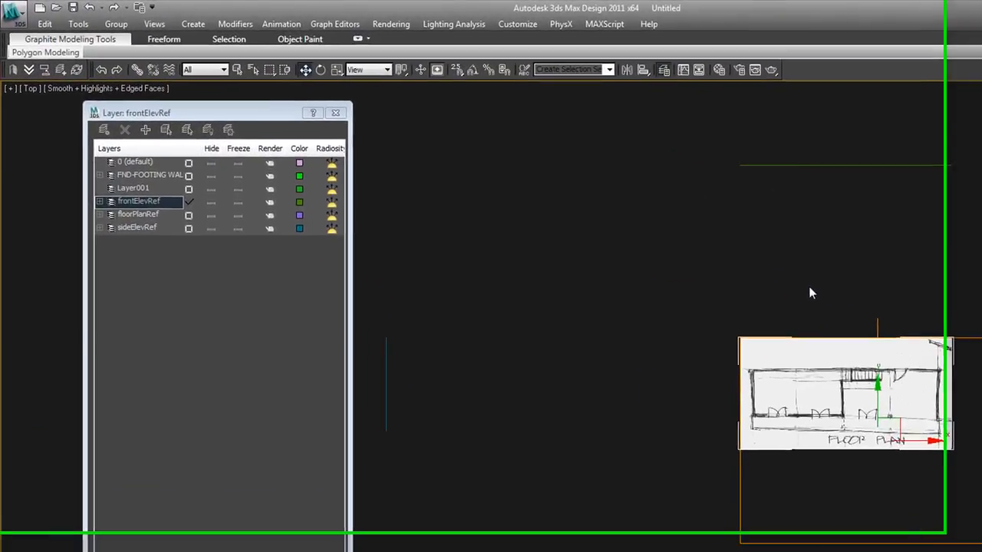
Toggle the Top viewport between wireframe and shaded display to examine how the floor plan image appears
key("F3")
scroll(834, 392, "down", 3)
key("F3")
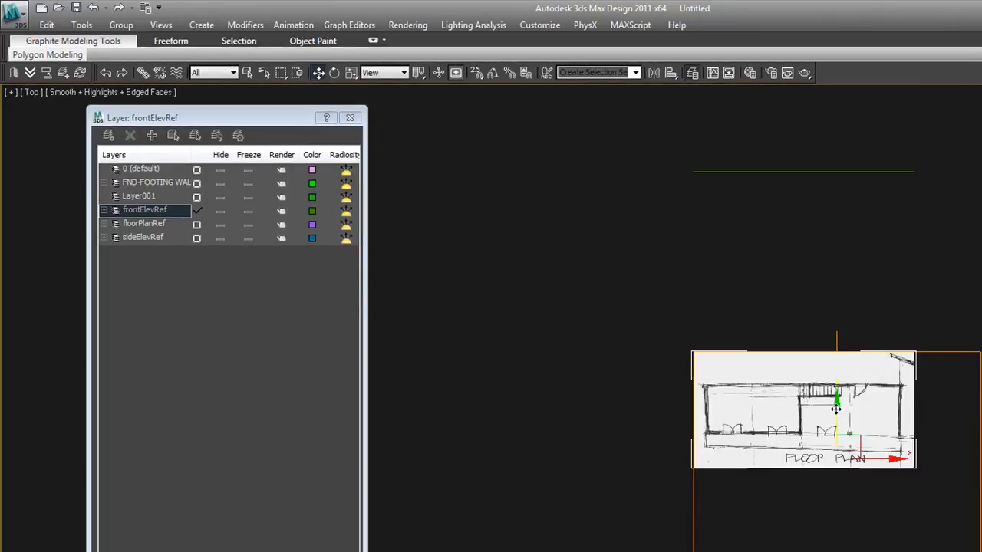
scroll(837, 417, "up", 4)
key("F3")
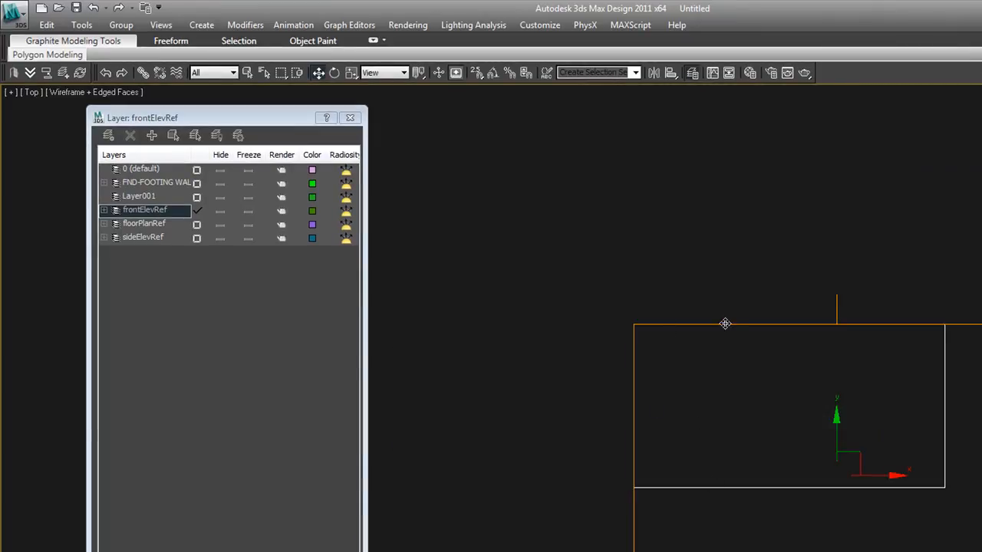
left_click(755, 182)
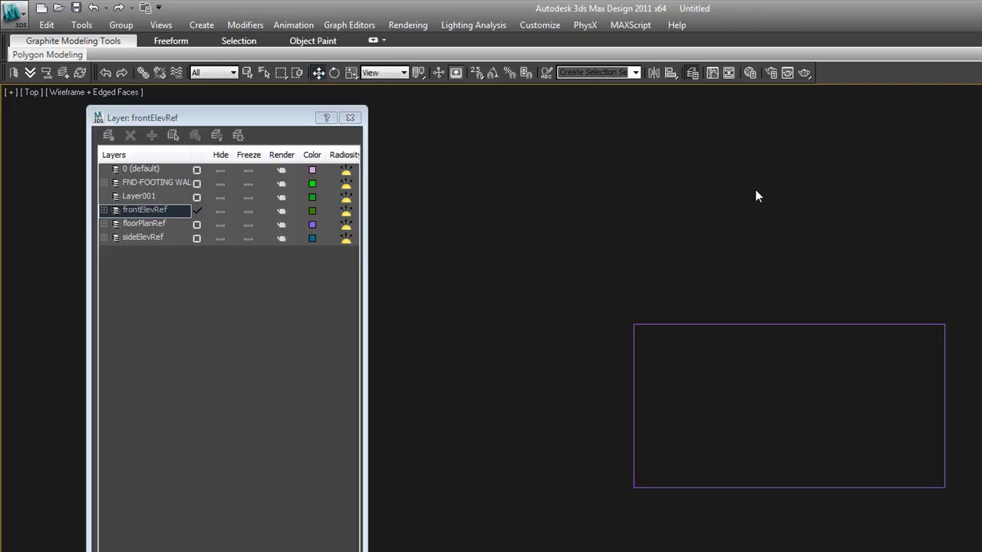
key("F3")
key("F3")
key("F3")
key("F3")
key("F3")
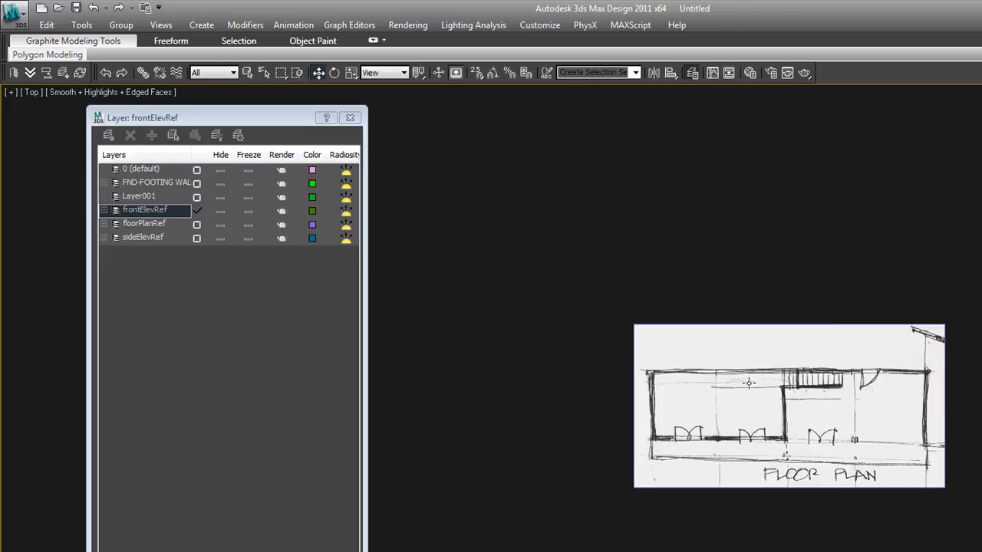
left_click(754, 456)
scroll(795, 524, "down", 4)
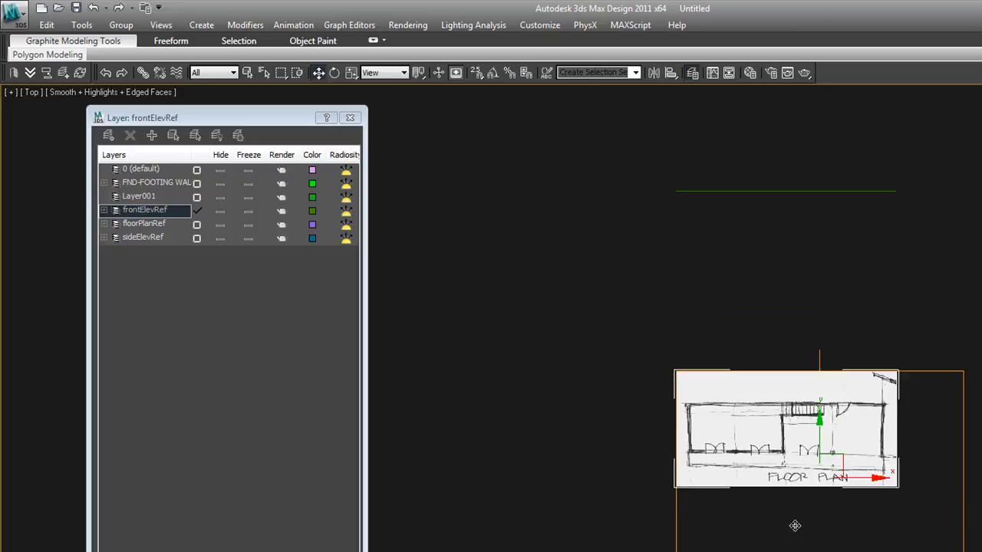
Orbit the view and toggle shading to inspect the three reference planes in 3D
middle_click_drag(798, 519, 830, 455, "alt")
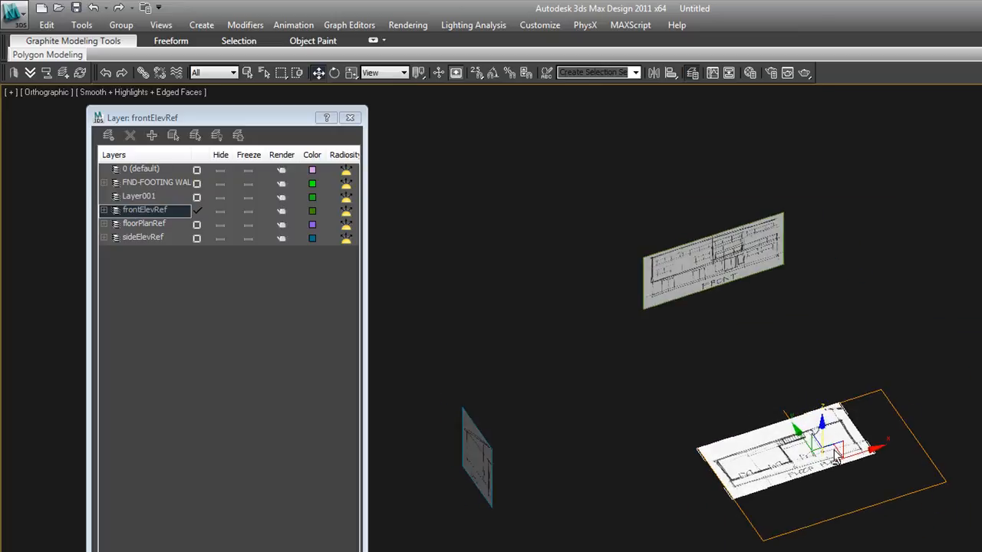
key("F3")
key("F3")
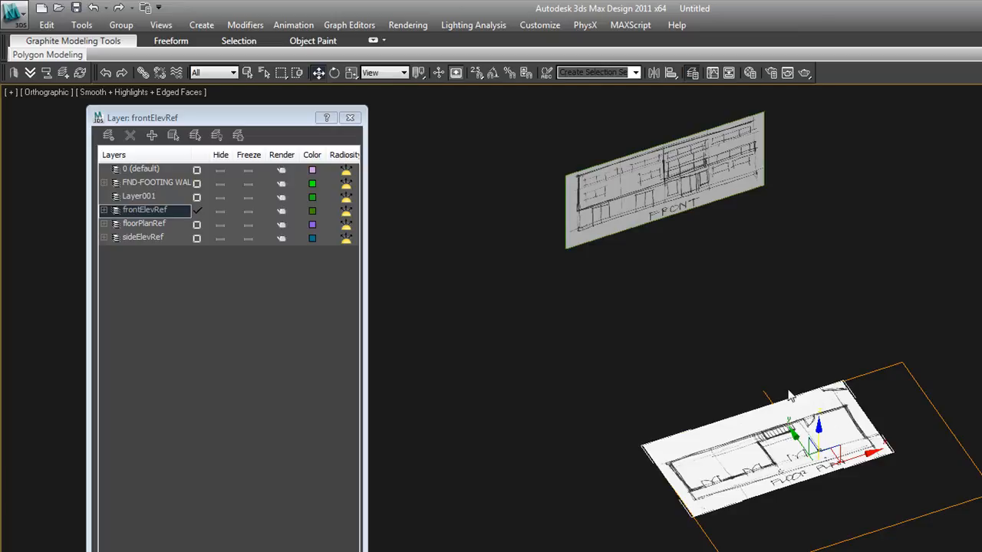
left_click(802, 510)
key("F3")
key("F3")
key("F3")
key("F3")
key("F3")
key("F3")
key("F3")
key("F3")
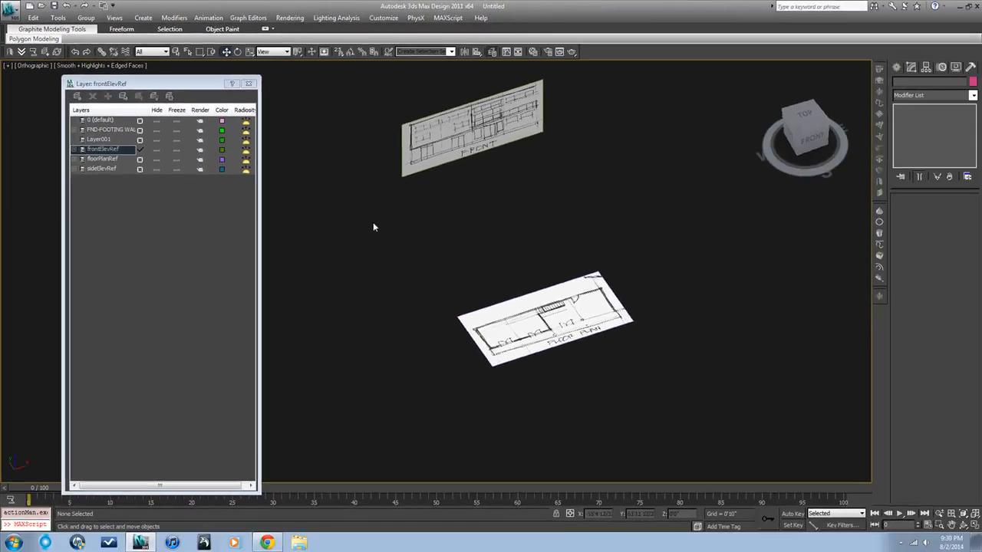
scroll(341, 224, "down", 2)
middle_click_drag(334, 217, 385, 232)
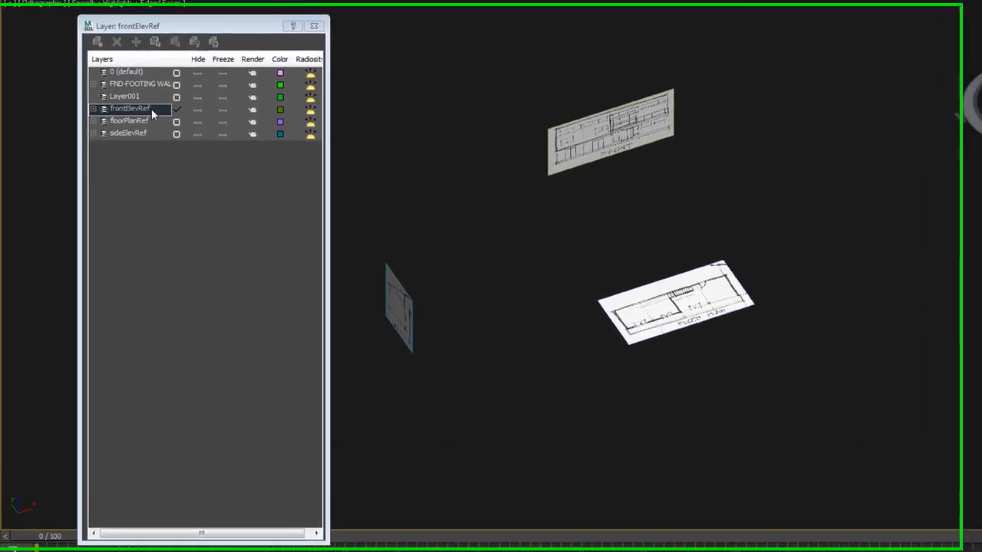
Set the frontElevRef layer's display property to Shaded
right_click(116, 149)
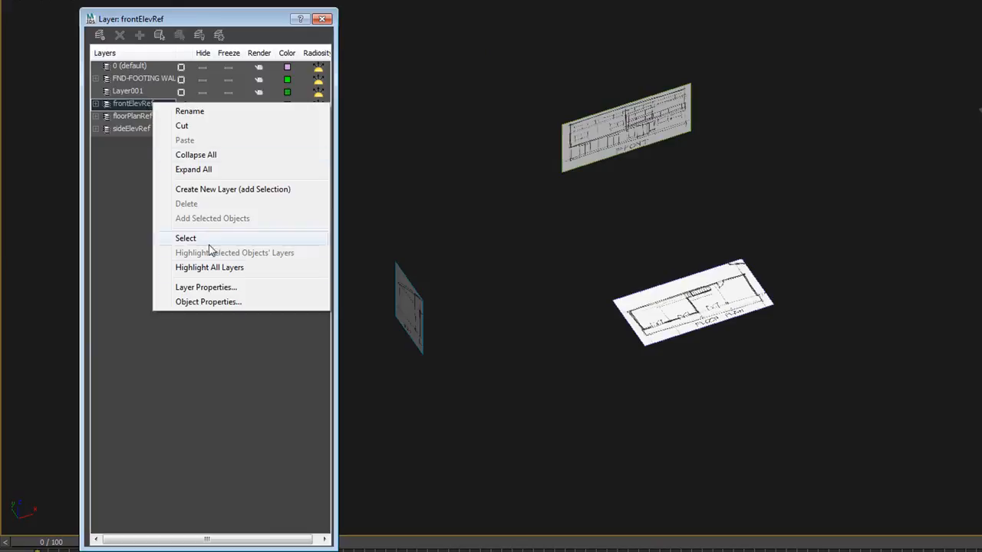
left_click(218, 289)
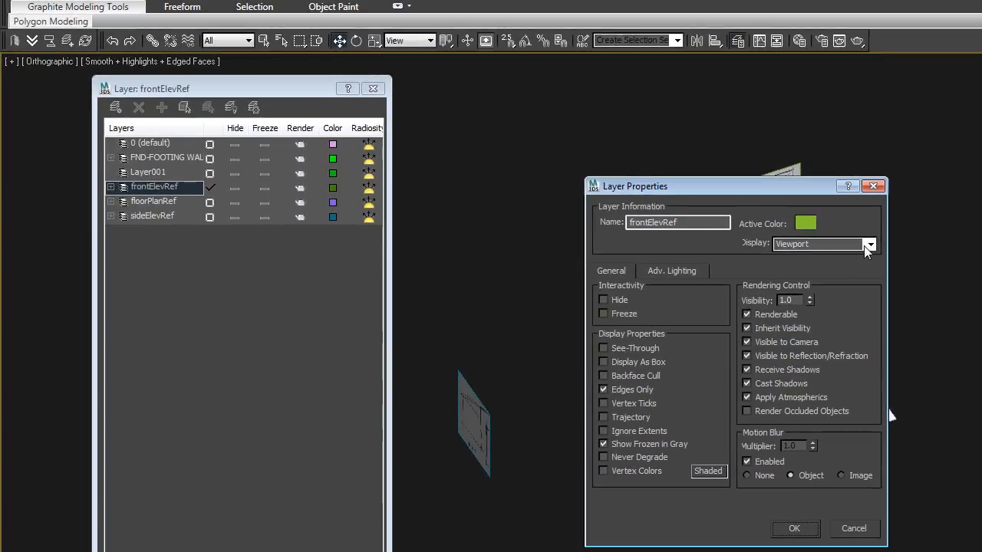
left_click(626, 158)
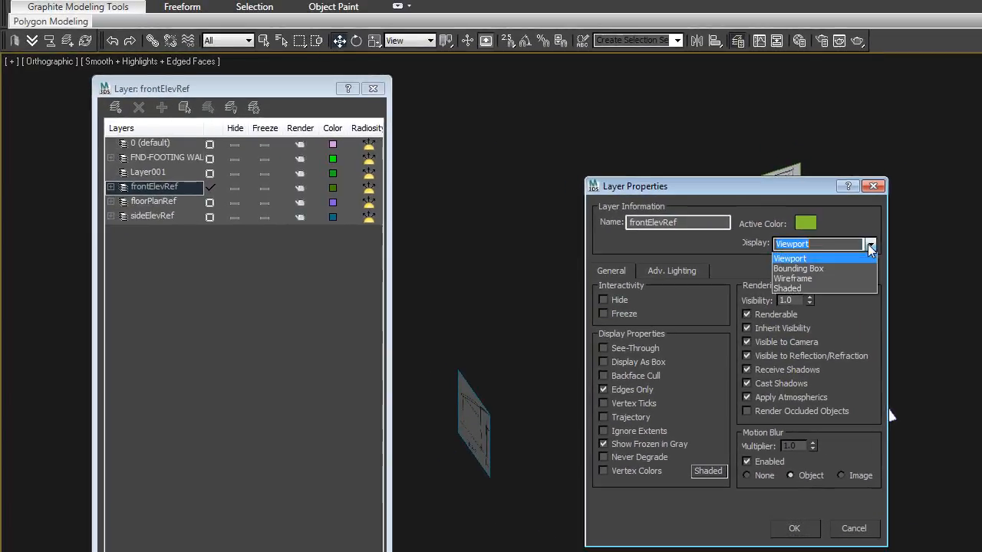
left_click(809, 289)
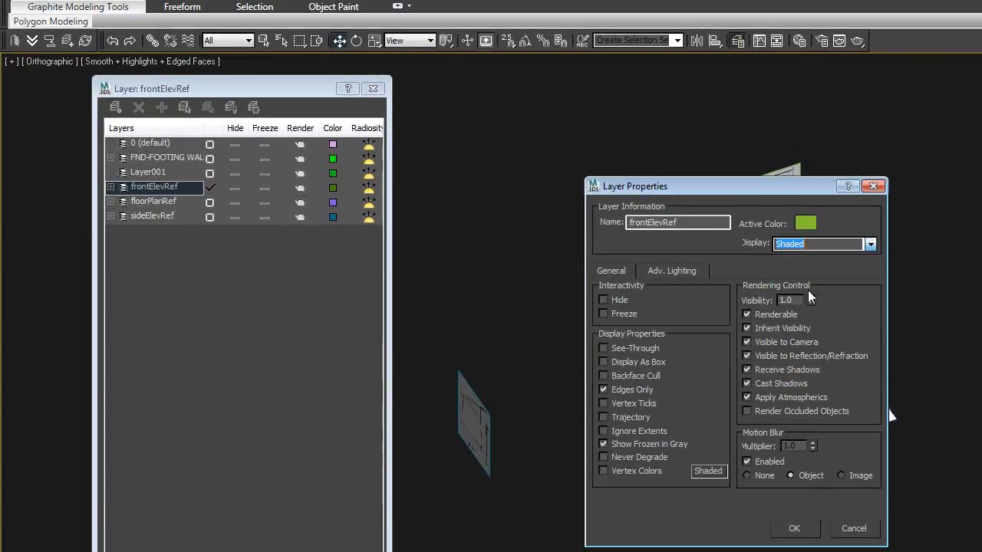
left_click(794, 528)
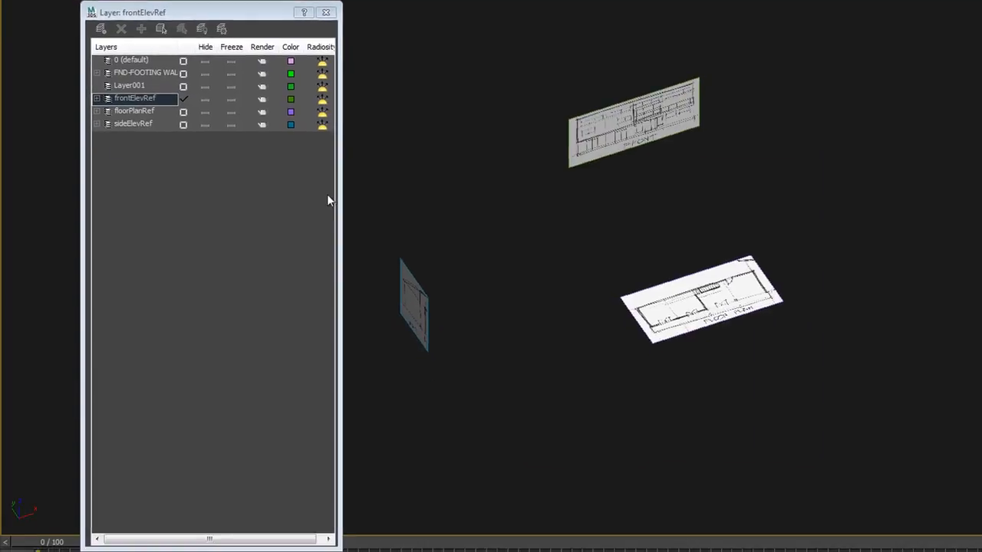
Set the floorPlanRef layer's display property to Shaded in its layer properties
right_click(137, 110)
left_click(143, 114)
left_click(148, 184)
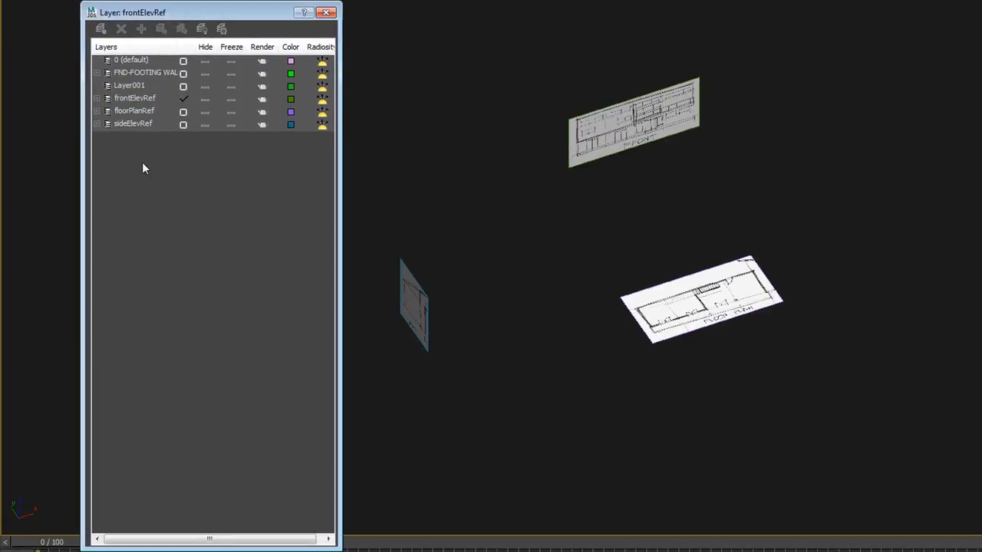
right_click(135, 111)
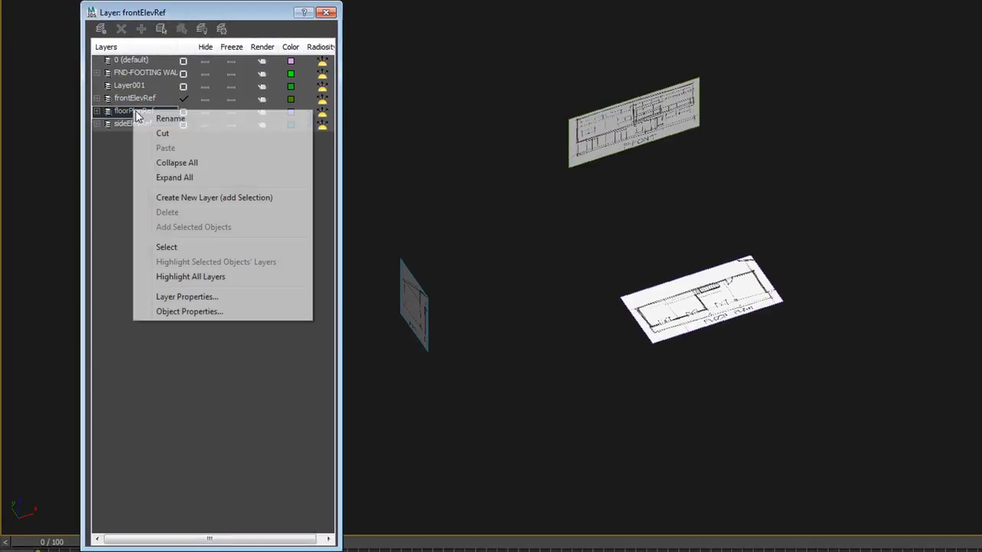
left_click(187, 296)
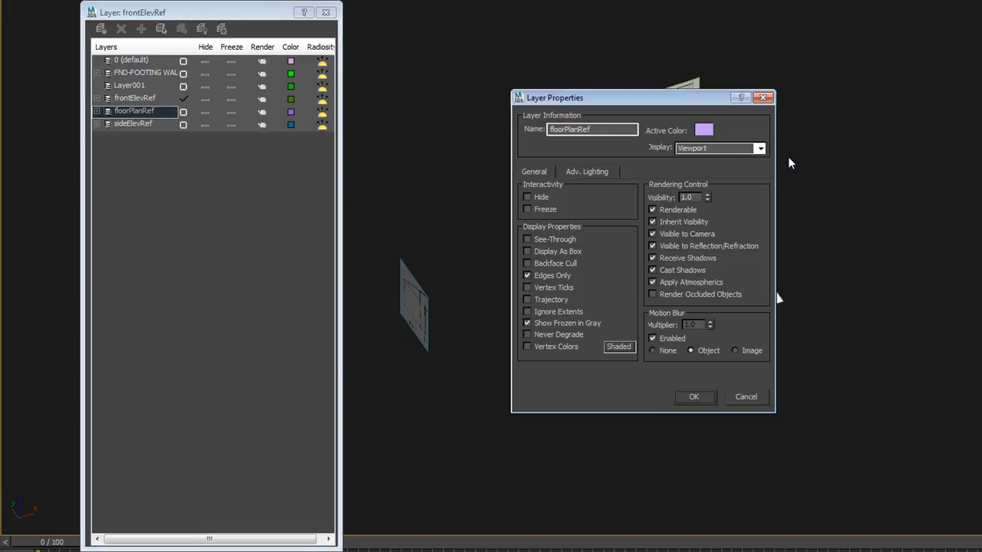
left_click(760, 149)
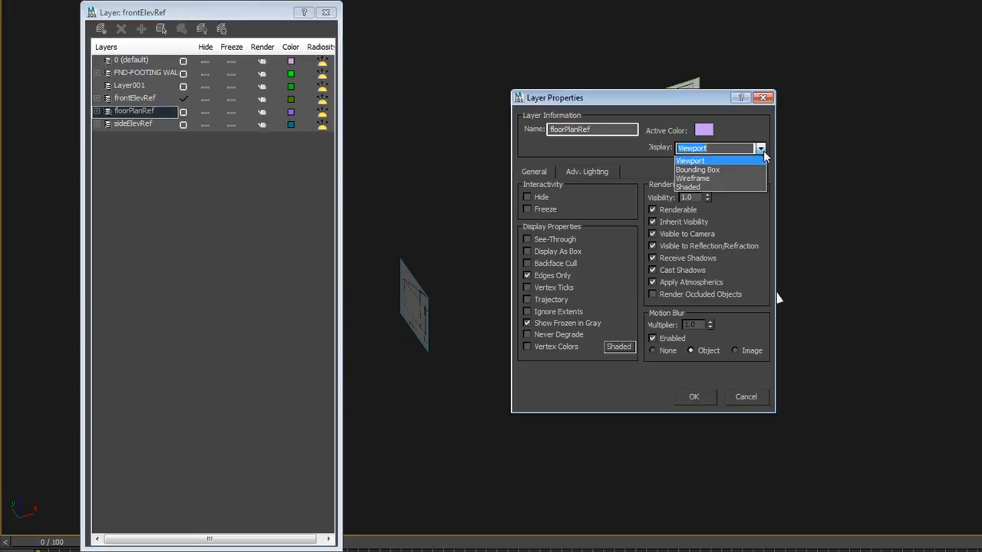
left_click(713, 187)
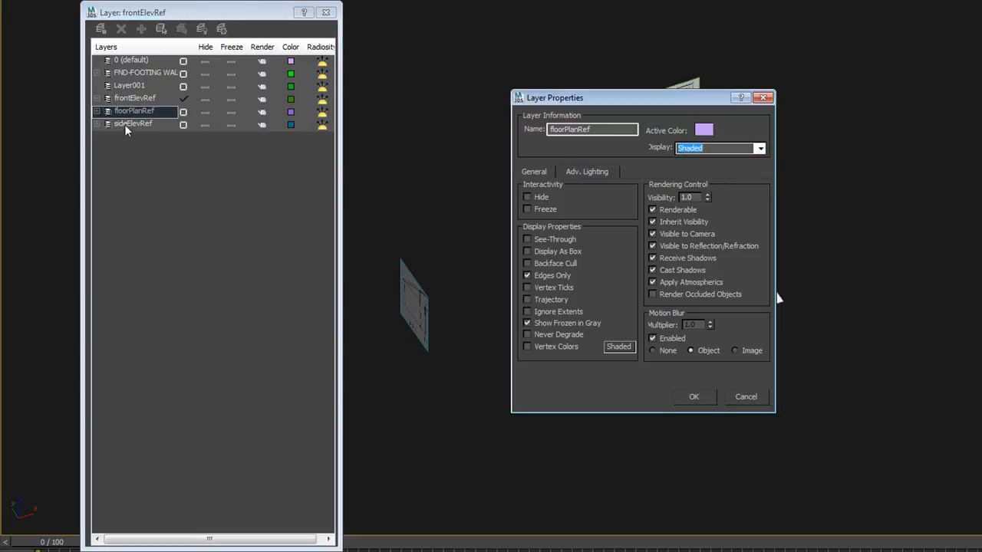
left_click(693, 397)
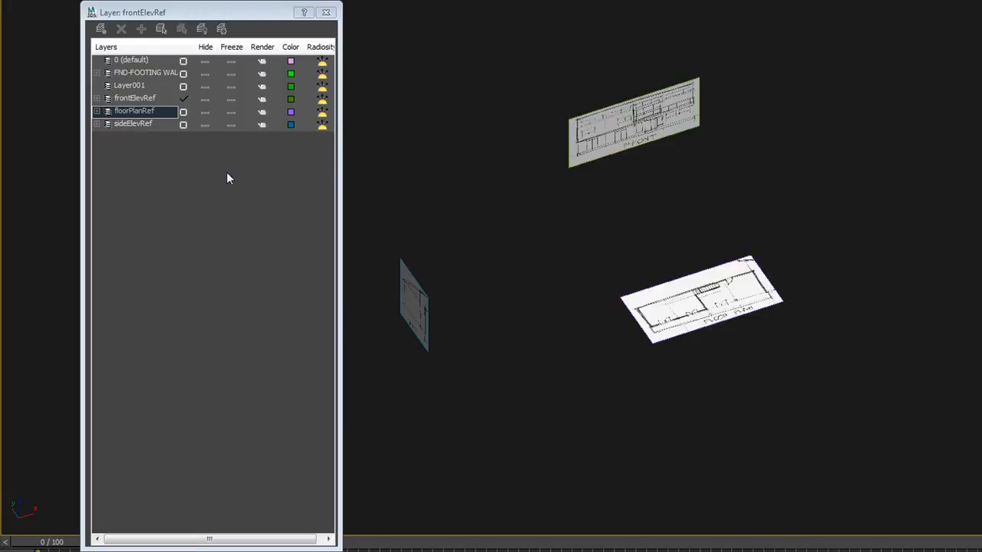
Set the sideElevRef layer's display property to Shaded in its layer properties
right_click(156, 127)
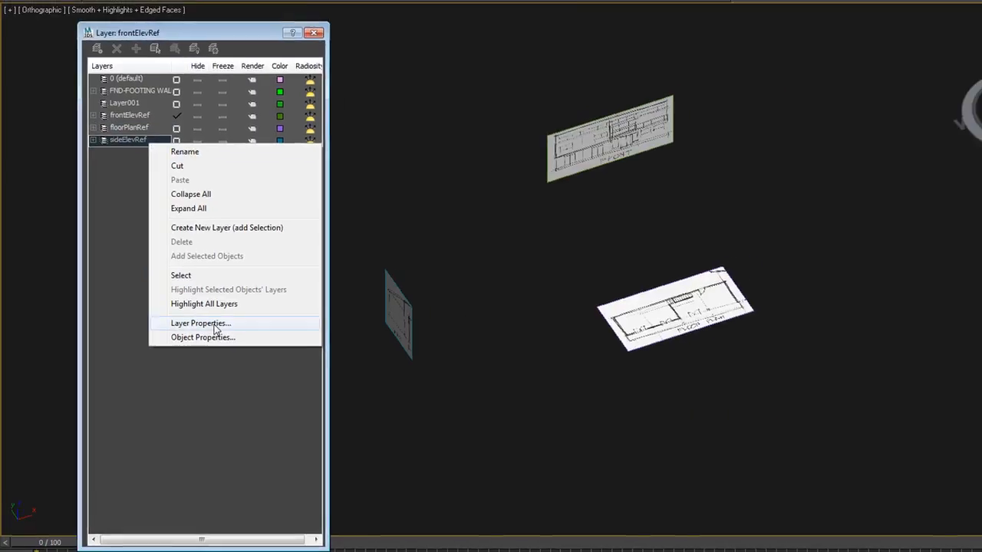
left_click(203, 320)
left_click(669, 196)
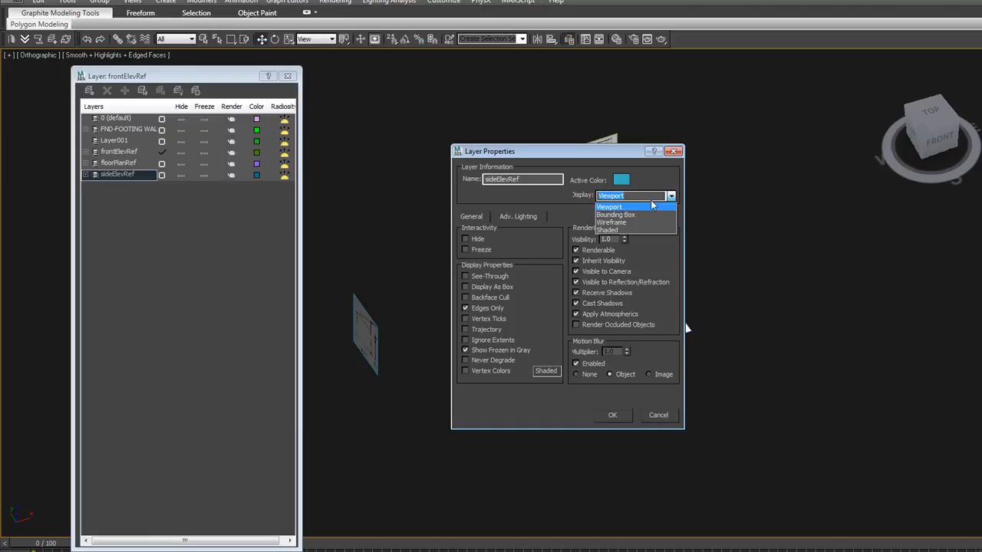
left_click(612, 229)
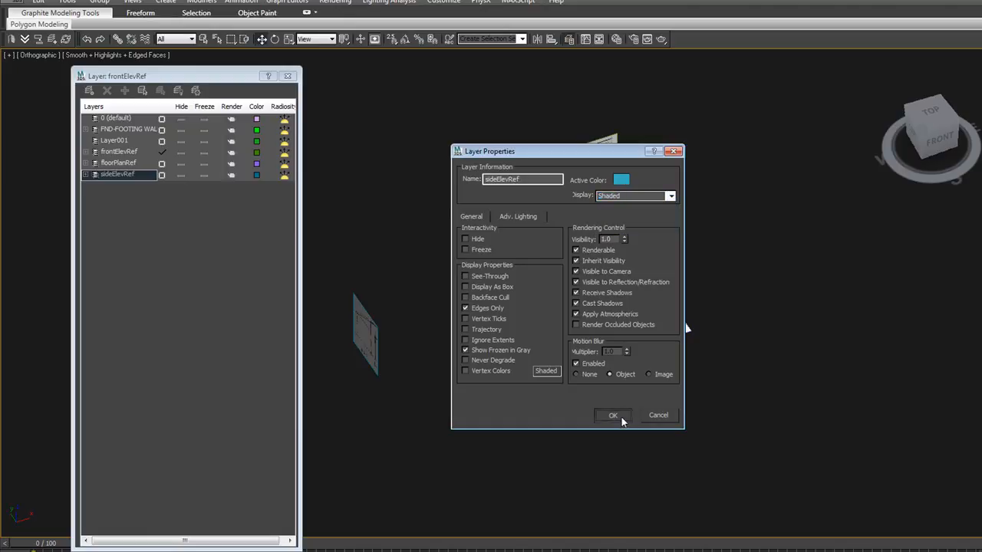
left_click(611, 415)
Toggle the viewport between wireframe and shaded display to check how the reference planes appear
key("F3")
key("F3")
key("F3")
key("F3")
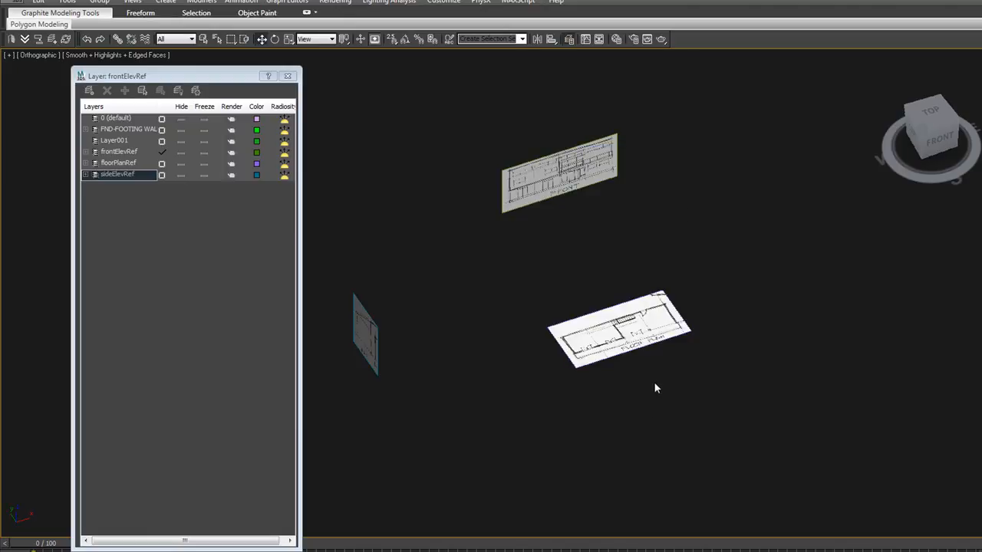
key("F3")
key("F3")
key("F3")
key("F3")
key("F3")
key("F3")
Select the floor plan plane and open the floorPlanRef layer's properties to review them, then cancel
left_click(584, 311)
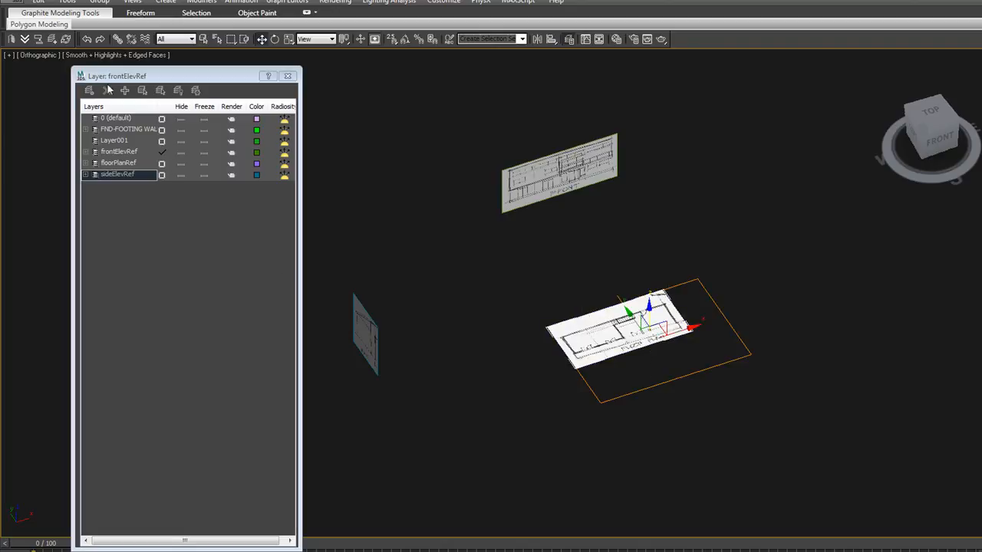
left_click(127, 165)
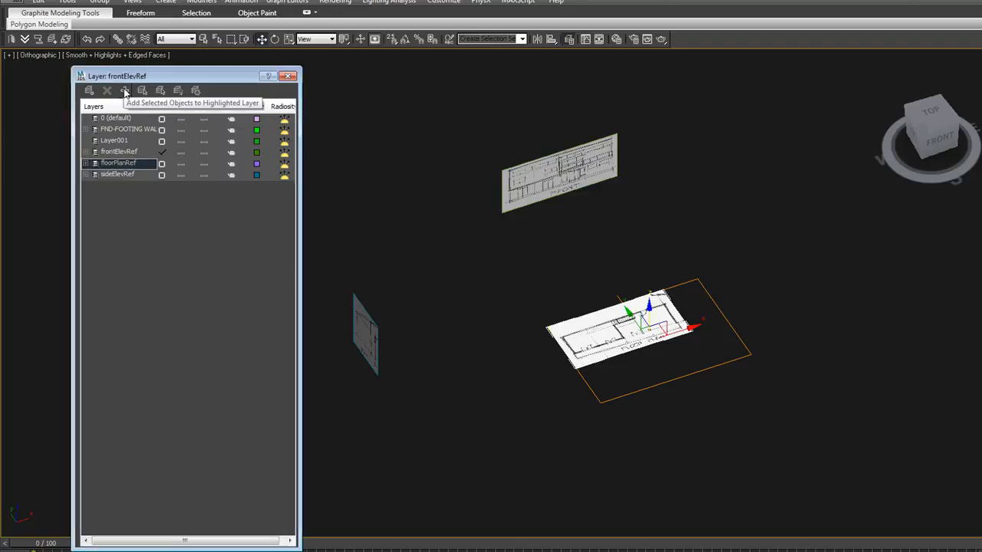
right_click(129, 164)
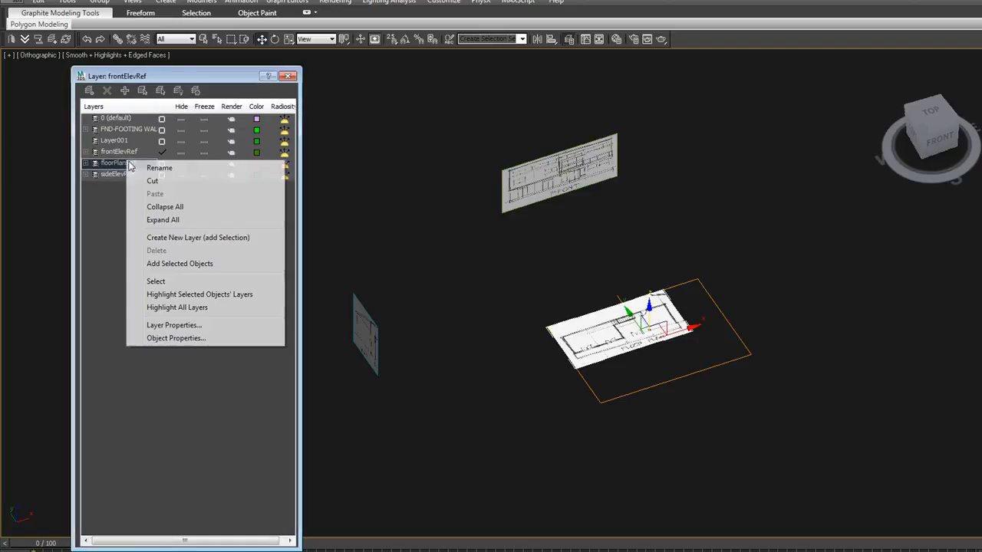
left_click(174, 325)
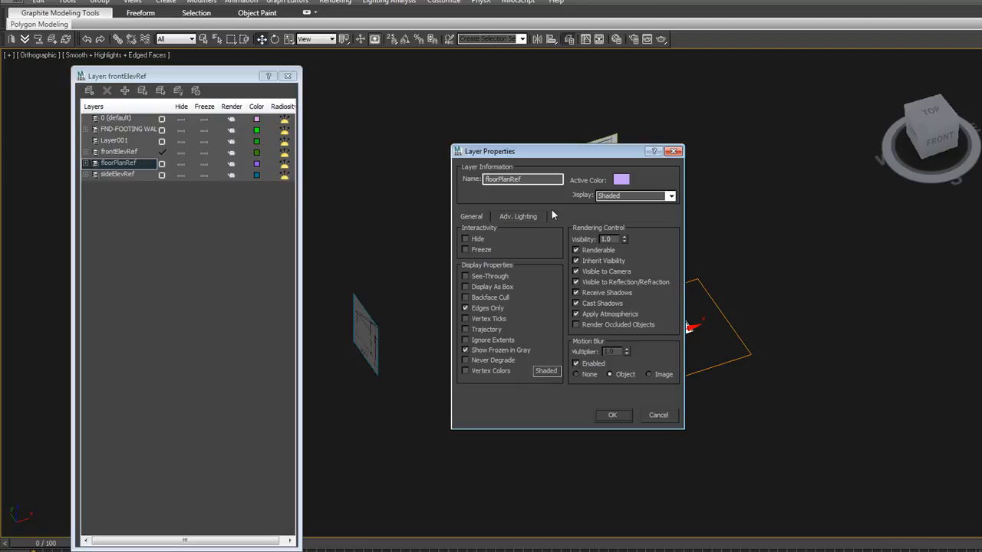
left_click(657, 415)
left_click(690, 408)
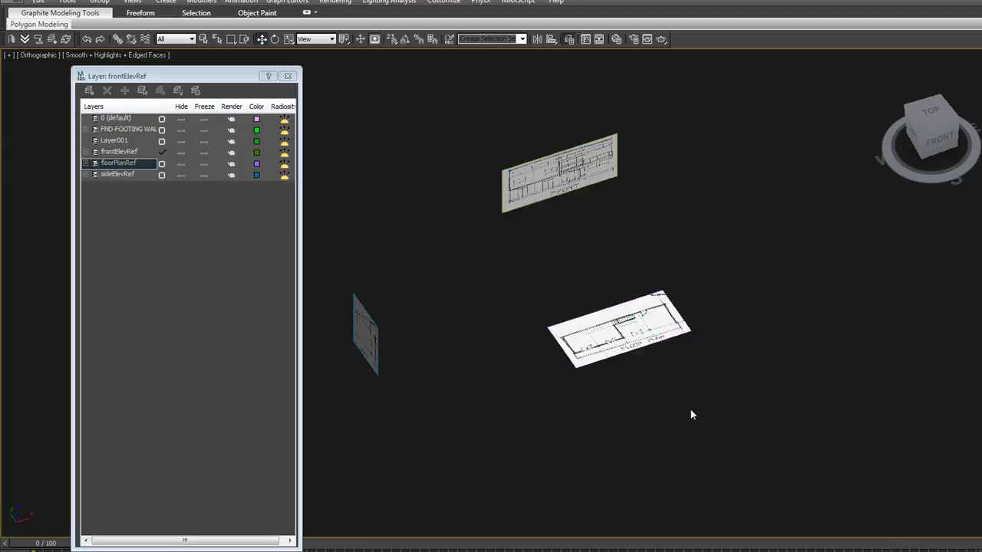
Zoom and orbit the view while toggling shading to inspect the three reference planes
key("F3")
key("F3")
key("F3")
key("F3")
key("F3")
key("F3")
key("F3")
key("F3")
key("F3")
key("F3")
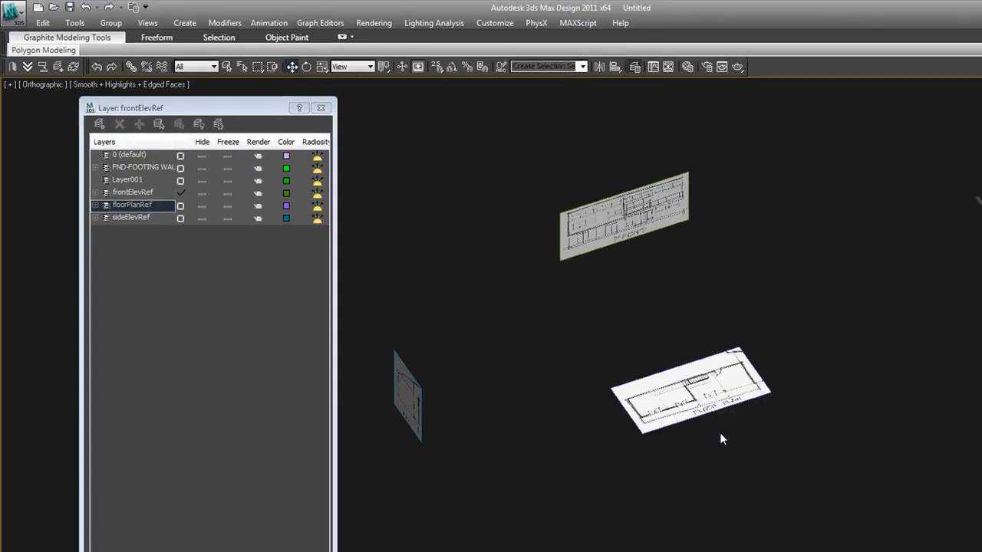
scroll(717, 433, "down", 3)
middle_click_drag(717, 438, 724, 459, "alt")
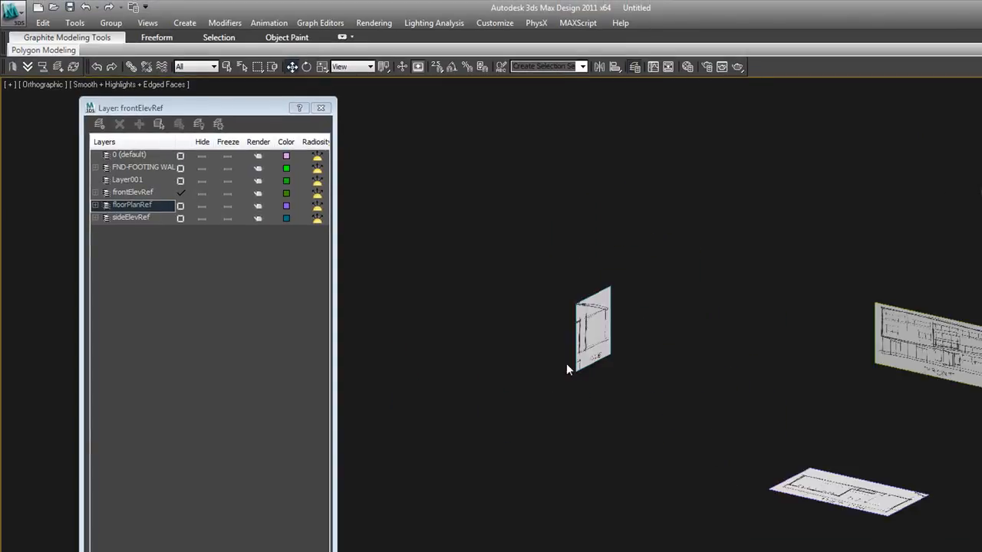
left_click(588, 334)
mouse_move(642, 402)
middle_mouse_down("alt")
mouse_move(662, 425)
mouse_move(715, 427)
mouse_move(644, 408)
middle_mouse_up("alt")
left_click(876, 406)
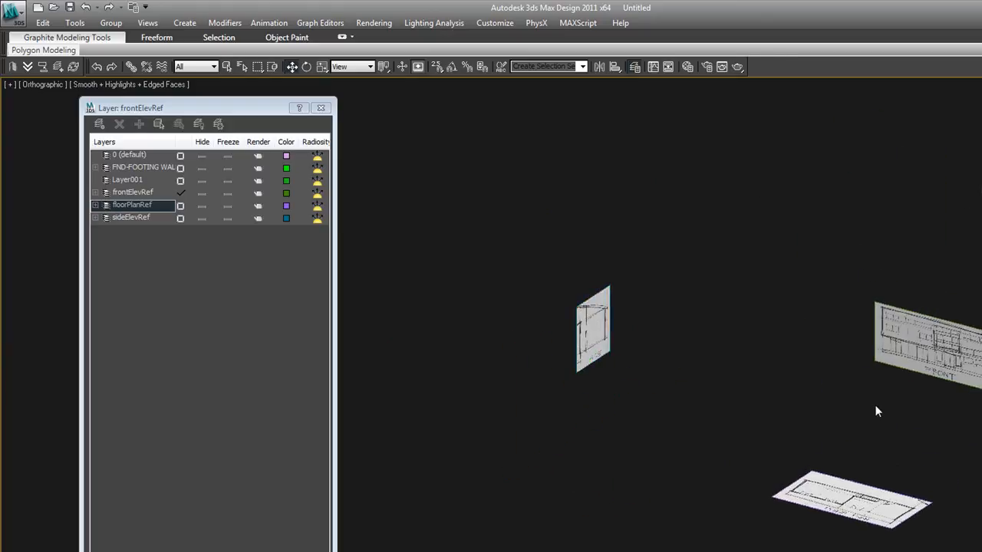
Toggle wireframe and shaded display repeatedly to compare how the reference planes appear
key("F3")
key("F3")
key("F3")
key("F3")
key("F3")
left_click_drag(941, 390, 839, 320)
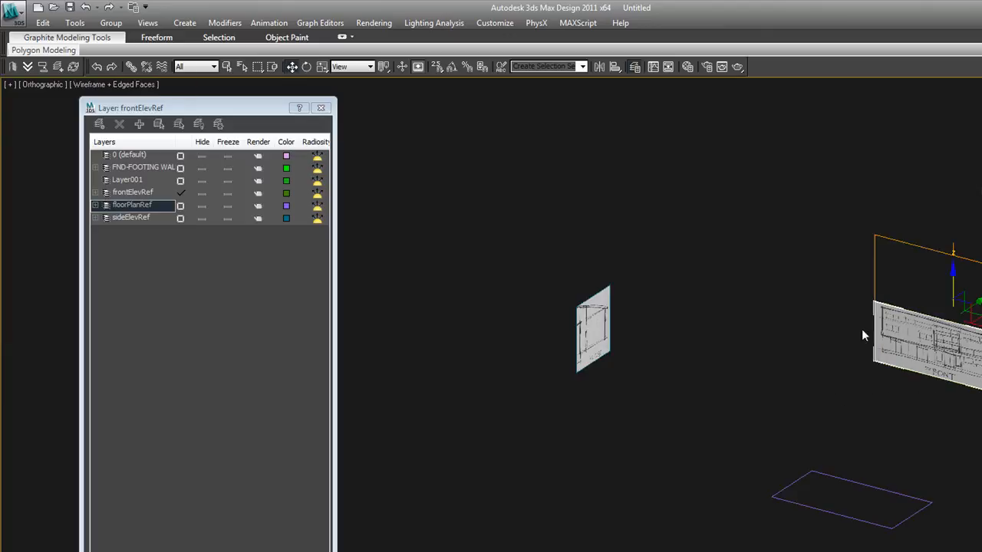
key("F3")
left_click(940, 398)
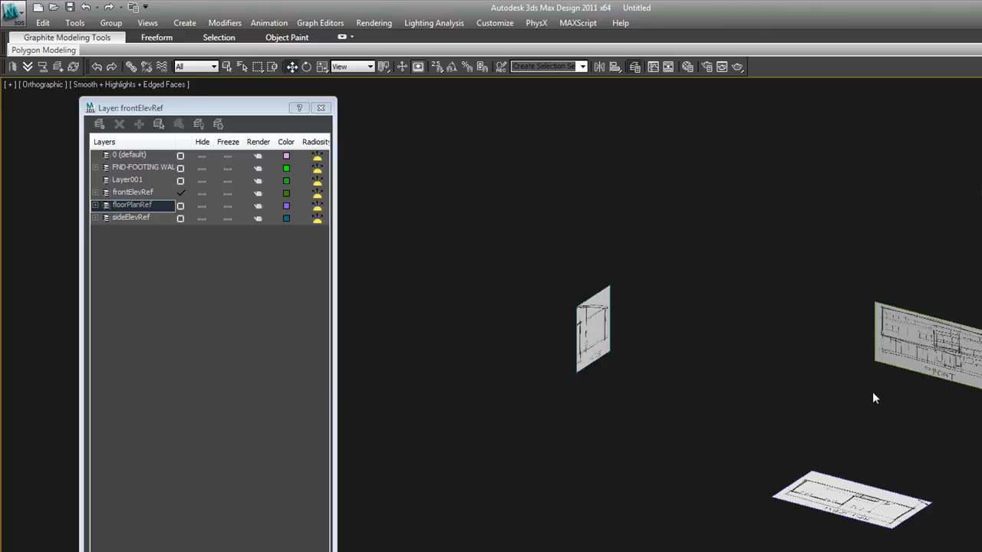
key("F3")
key("F3")
key("F3")
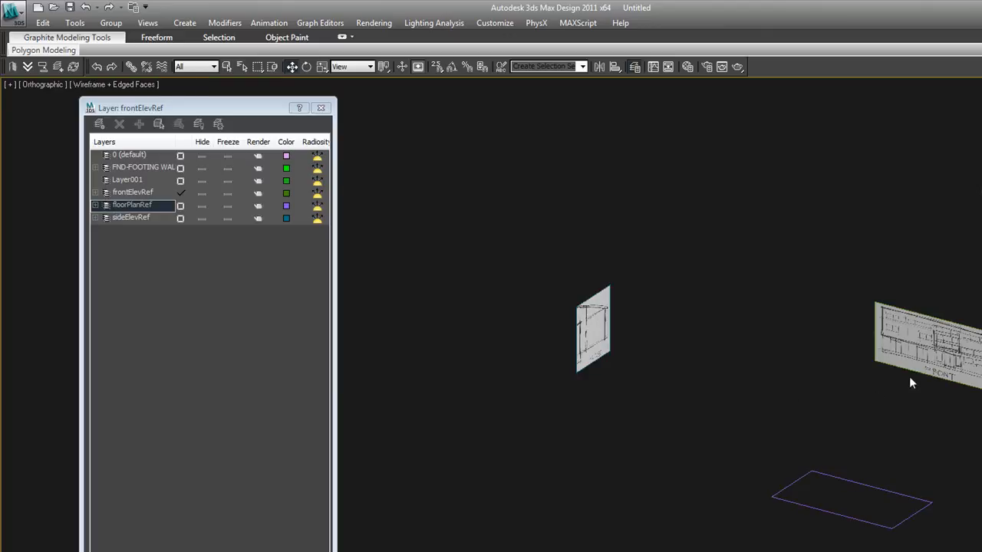
key("F3")
key("F3")
key("F3")
key("F3")
key("F3")
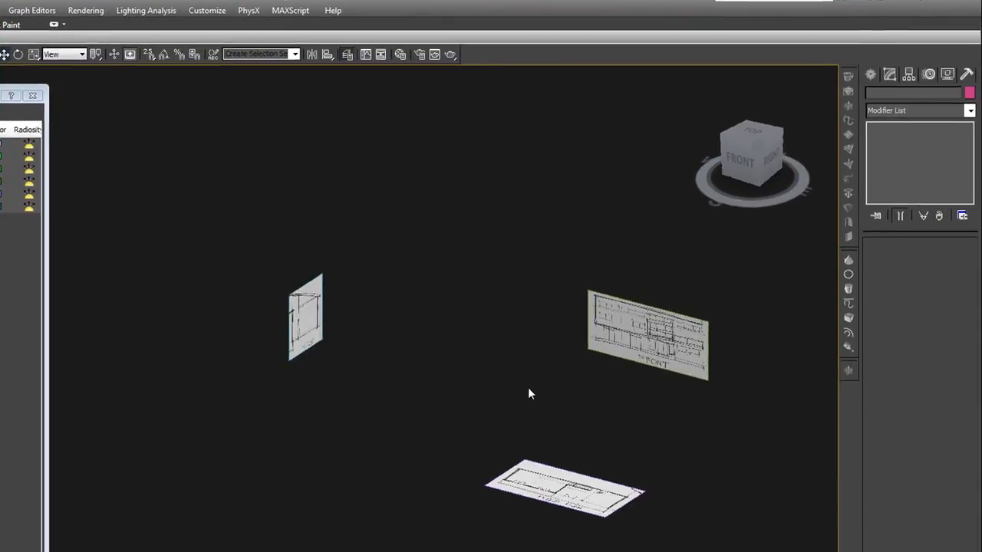
Switch to the Top view and draw a rectangle spline over the floor plan's outer wall outline
left_click(590, 506)
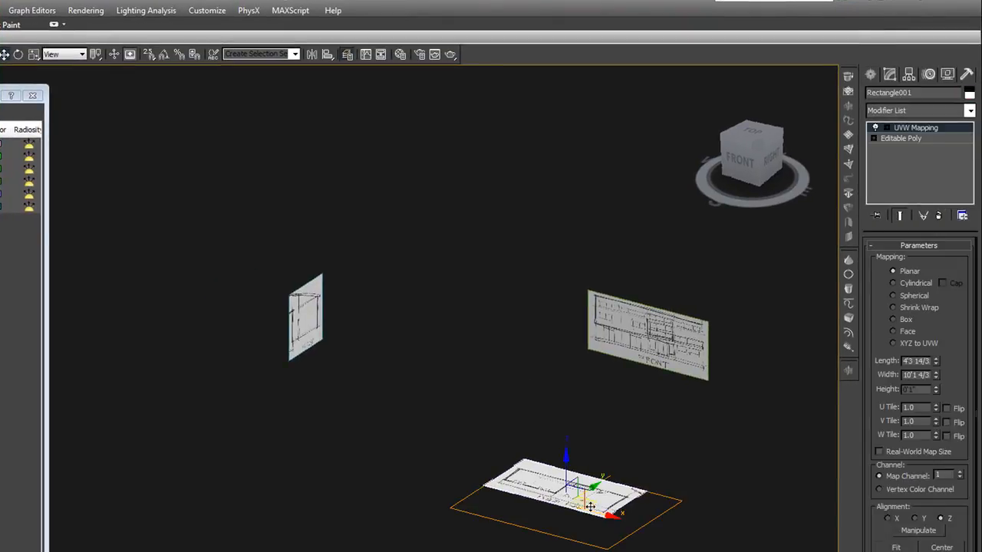
key("t")
left_click(505, 450)
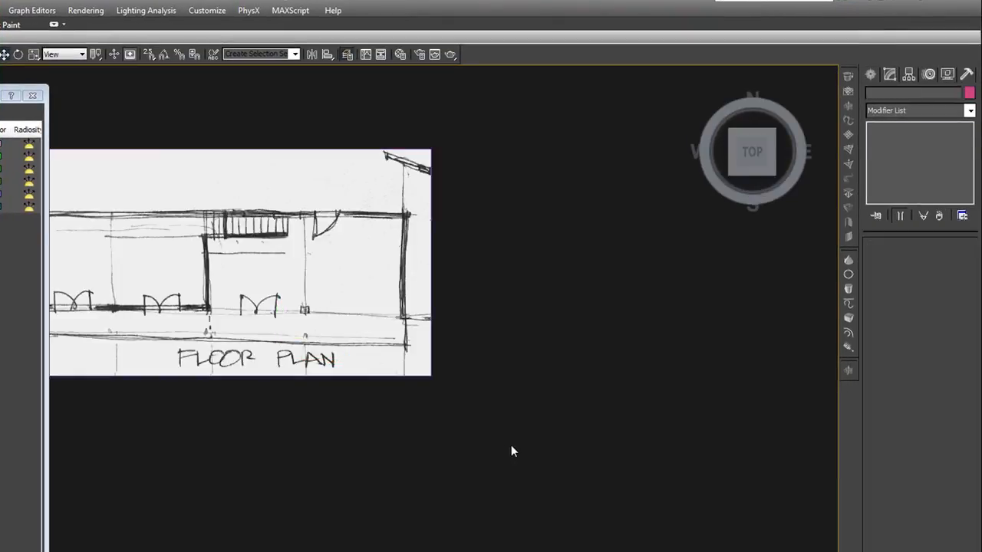
scroll(511, 449, "down", 5)
middle_click_drag(519, 450, 603, 446)
scroll(602, 442, "up", 2)
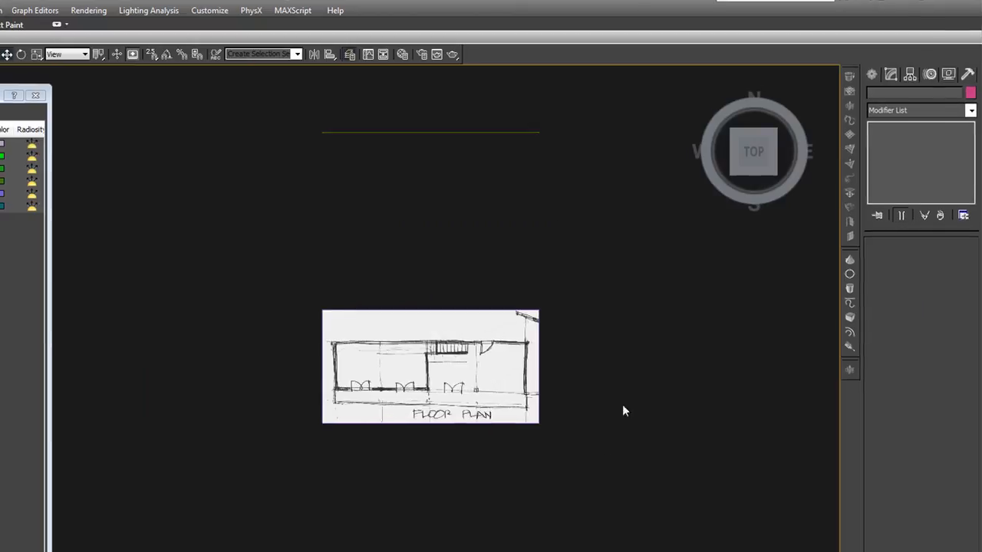
left_click(870, 74)
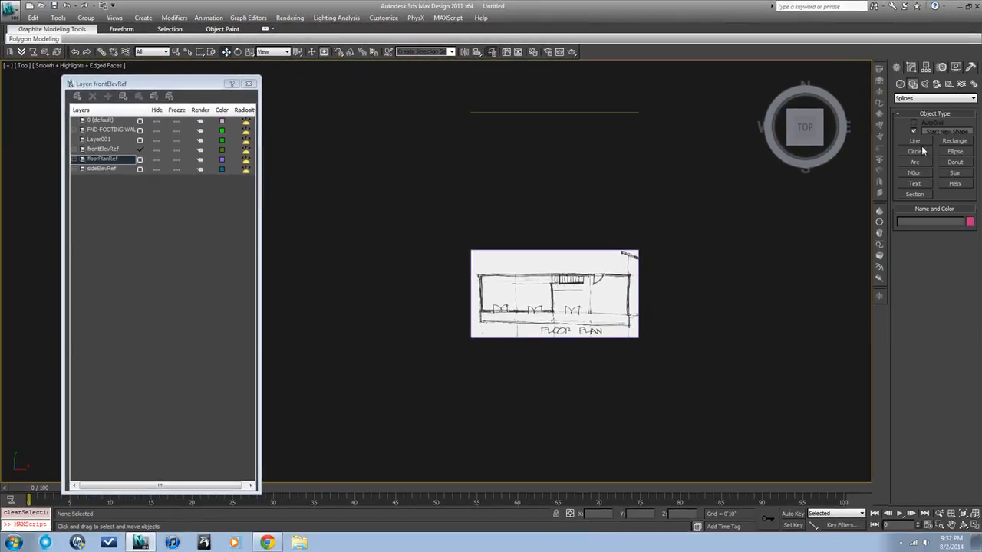
left_click(955, 142)
middle_click_drag(524, 326, 524, 306)
scroll(525, 305, "up", 3)
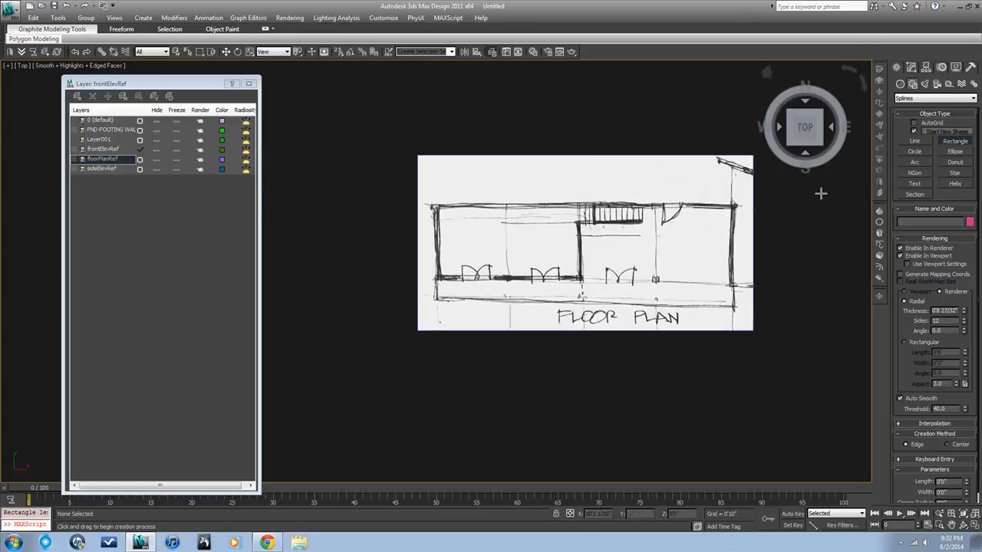
left_click(914, 141)
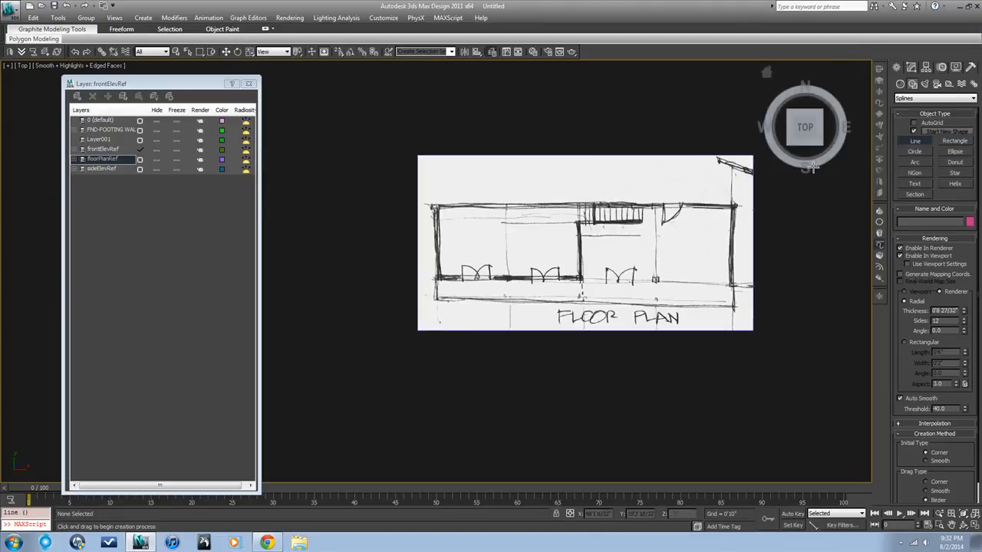
left_click(954, 141)
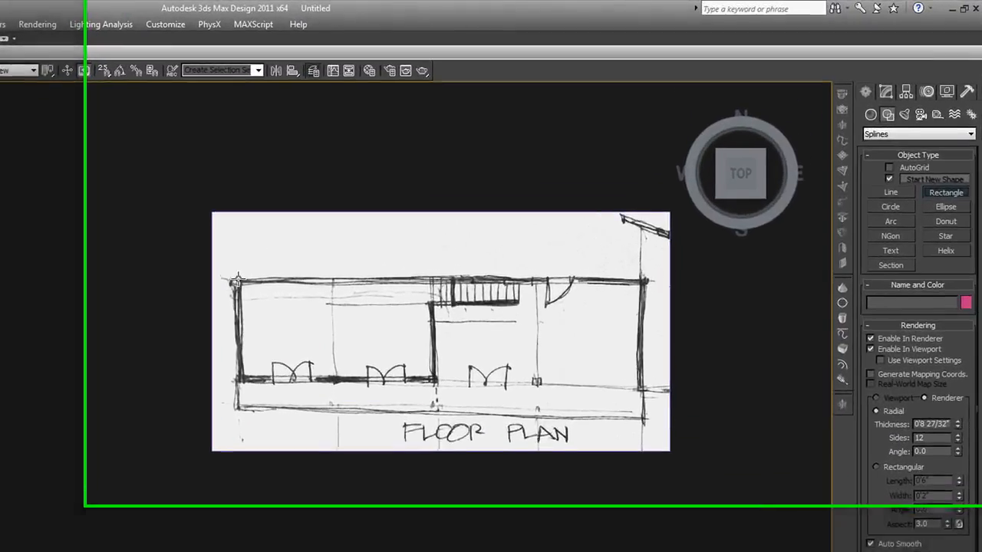
left_click_drag(437, 206, 565, 267)
left_click_drag(357, 400, 605, 427)
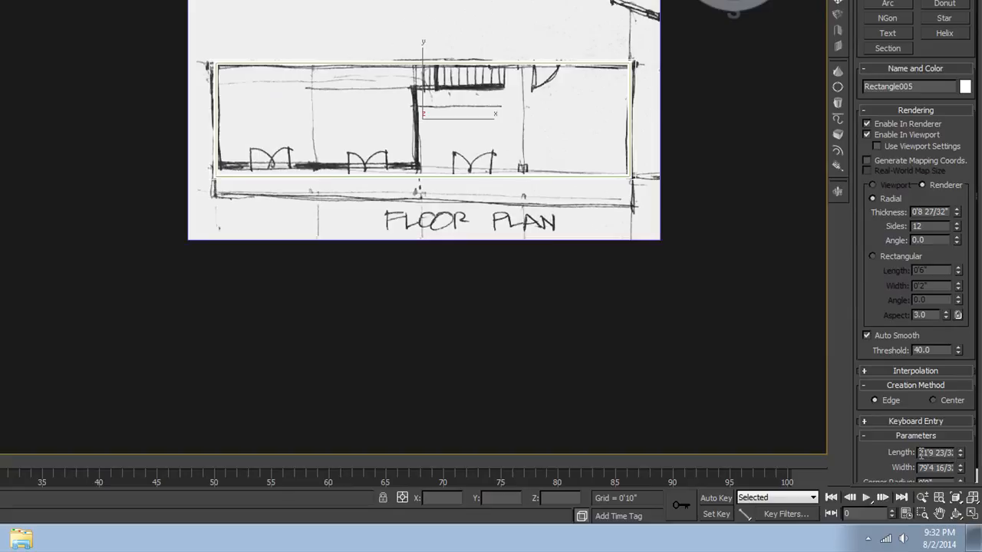
Set the rectangle's length to 20'0" and width to 80'0"
double_click(920, 453)
type("20")
double_click(923, 467)
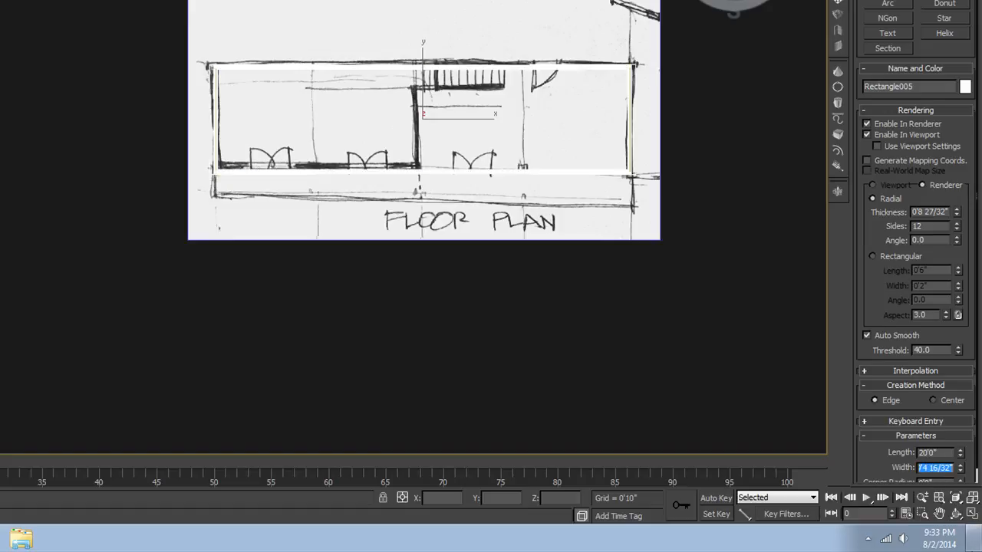
type("80'0")
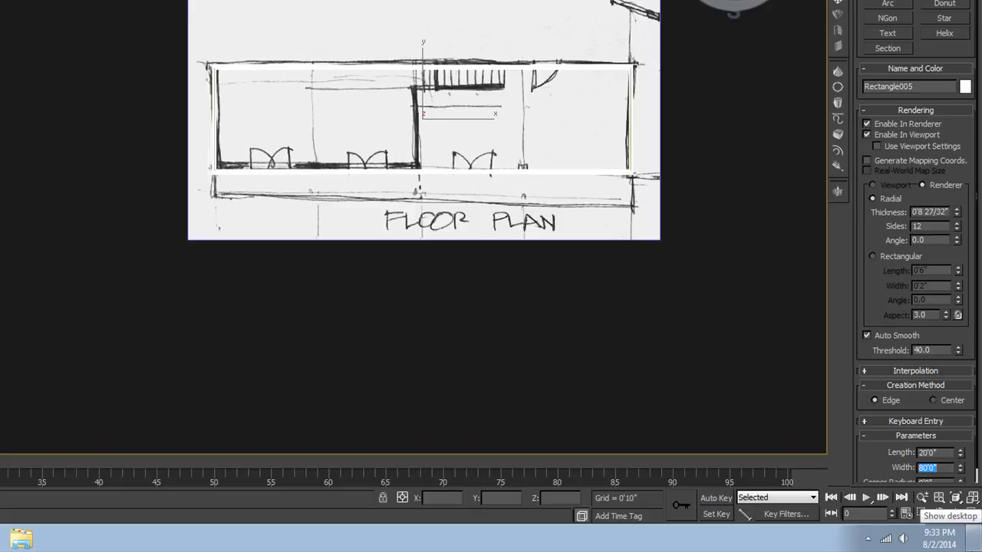
left_click(867, 134)
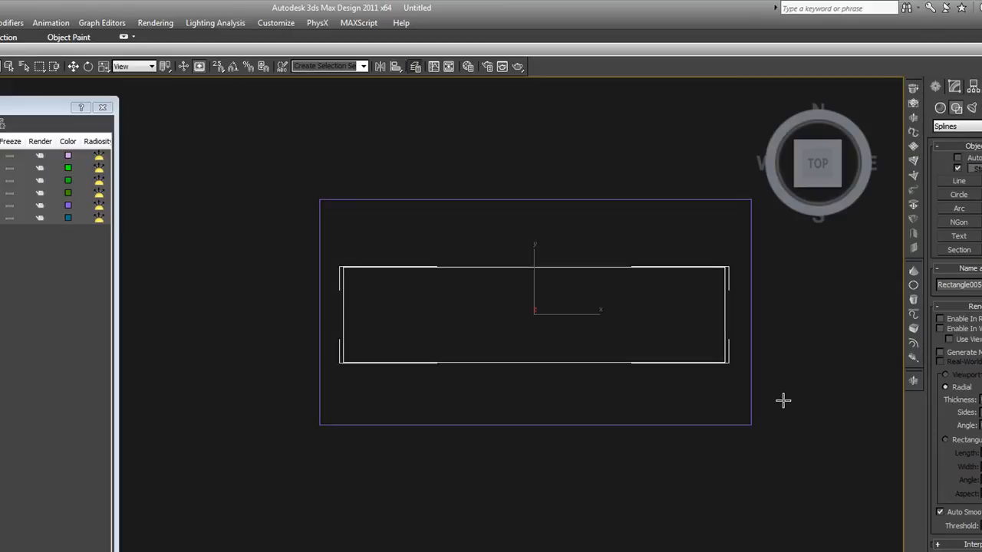
mouse_move(770, 472)
middle_mouse_down("alt")
mouse_move(767, 453)
mouse_move(816, 392)
mouse_move(789, 407)
middle_mouse_up("alt")
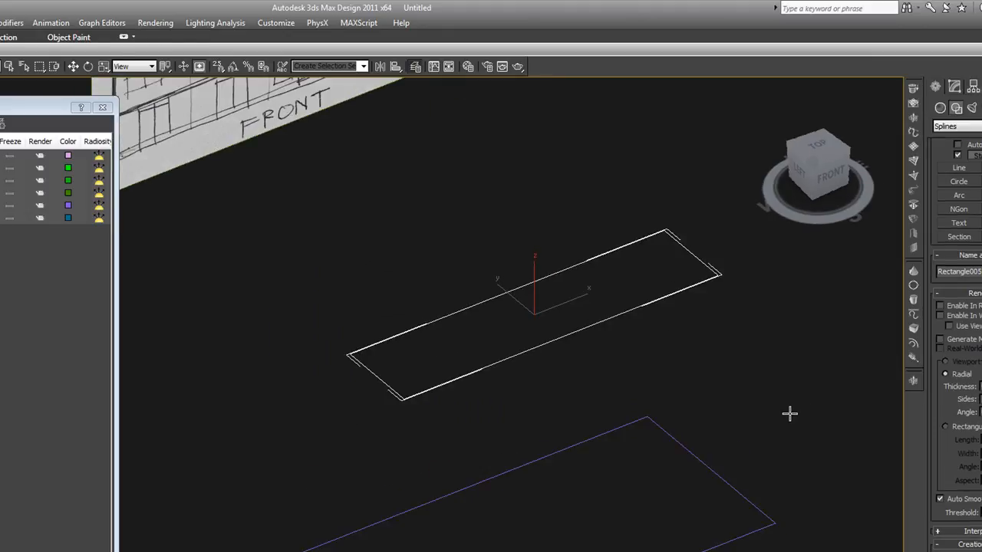
Deselect, zoom out, and apply a Normal modifier to the footprint rectangle
key("w")
left_click(717, 402)
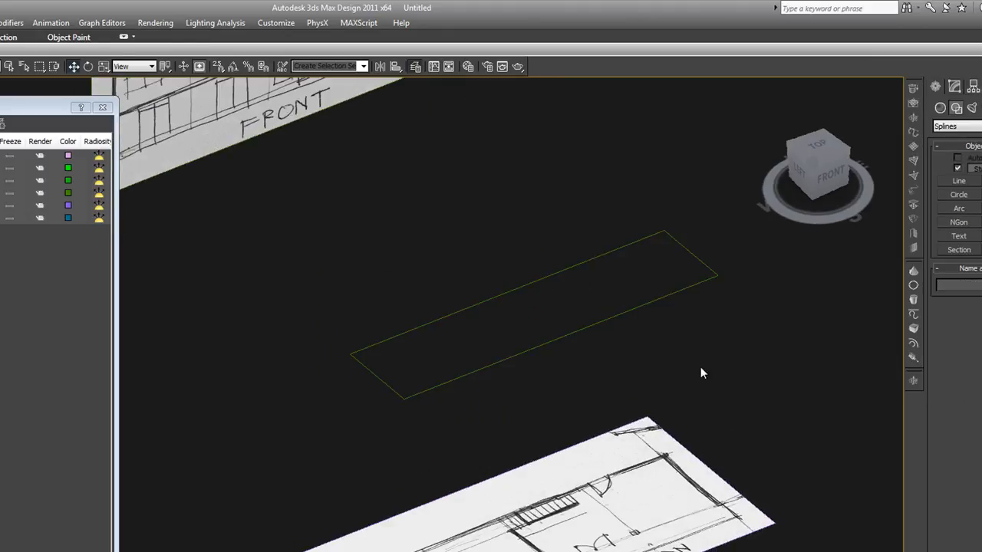
scroll(700, 373, "down", 4)
left_click(650, 345)
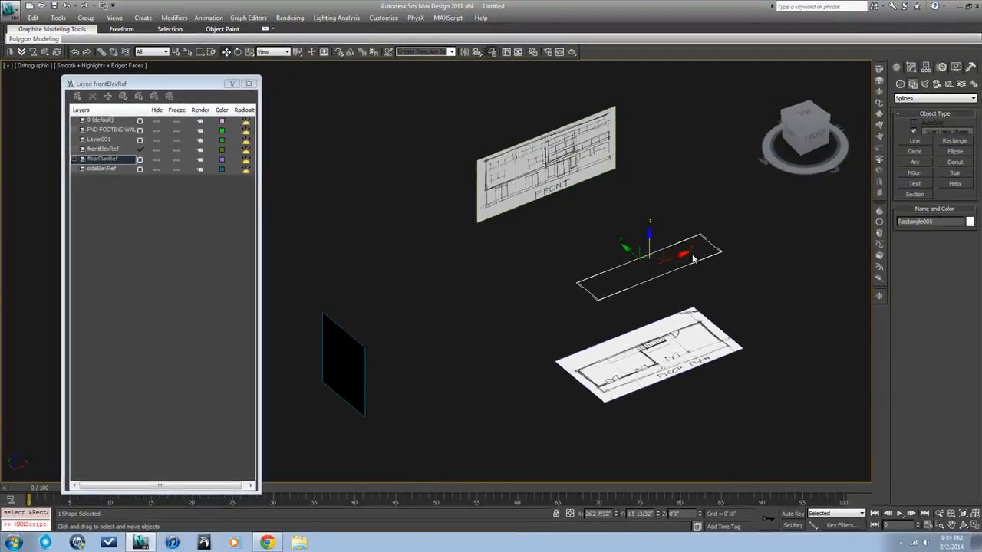
right_click(692, 259)
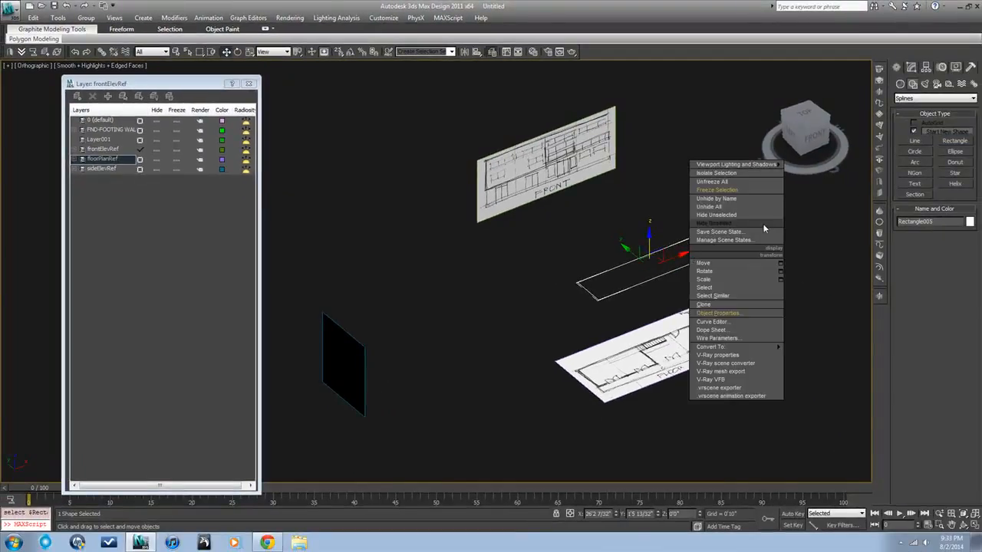
left_click(882, 137)
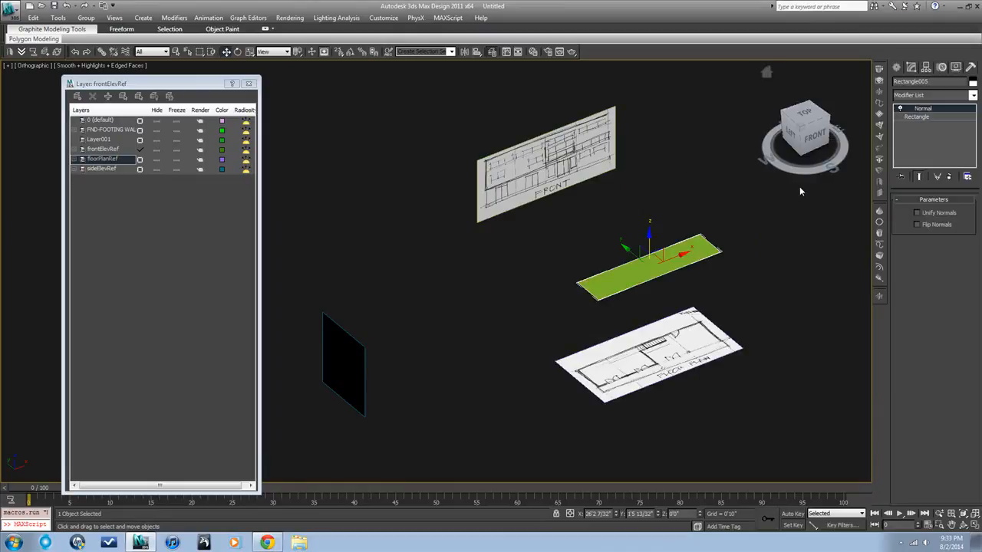
Toggle between wireframe and shaded display to compare the rectangle with the reference planes
key("F3")
left_click(755, 218)
key("F3")
key("F3")
key("F3")
key("F3")
key("F3")
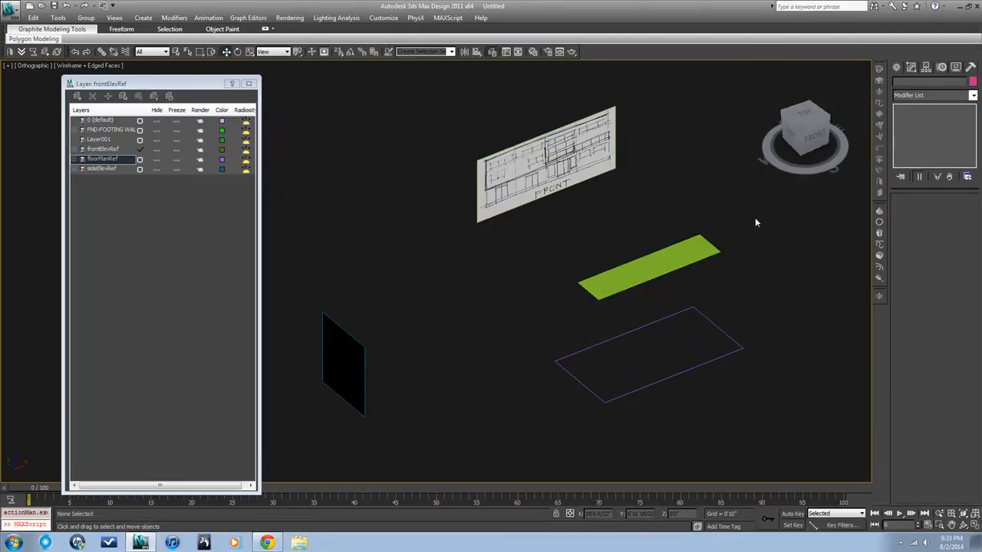
key("F3")
key("F3")
key("F3")
key("F3")
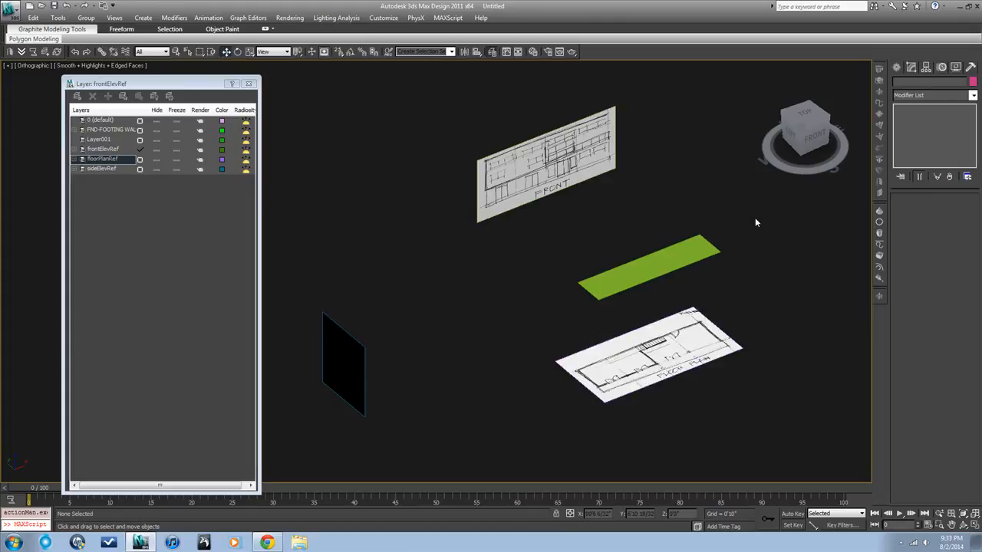
Select the rectangle and place it on a new floorPlan layer
left_click(712, 255)
key("F3")
key("F3")
left_click(738, 250)
left_click(657, 263)
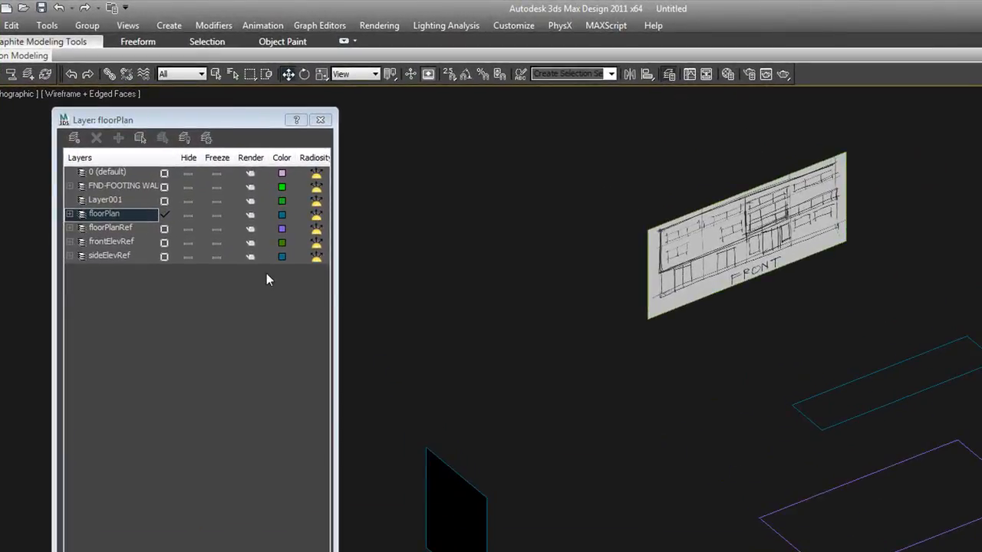
left_click(819, 395)
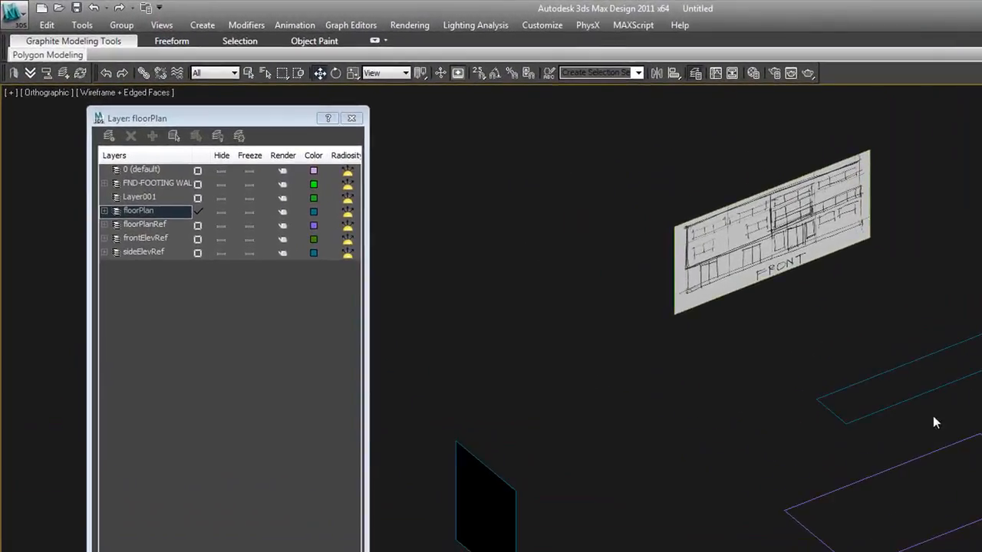
Orbit around the rectangle while toggling shading to check its position relative to the floor plan
key("F3")
key("F3")
key("F3")
key("F3")
key("F3")
key("F3")
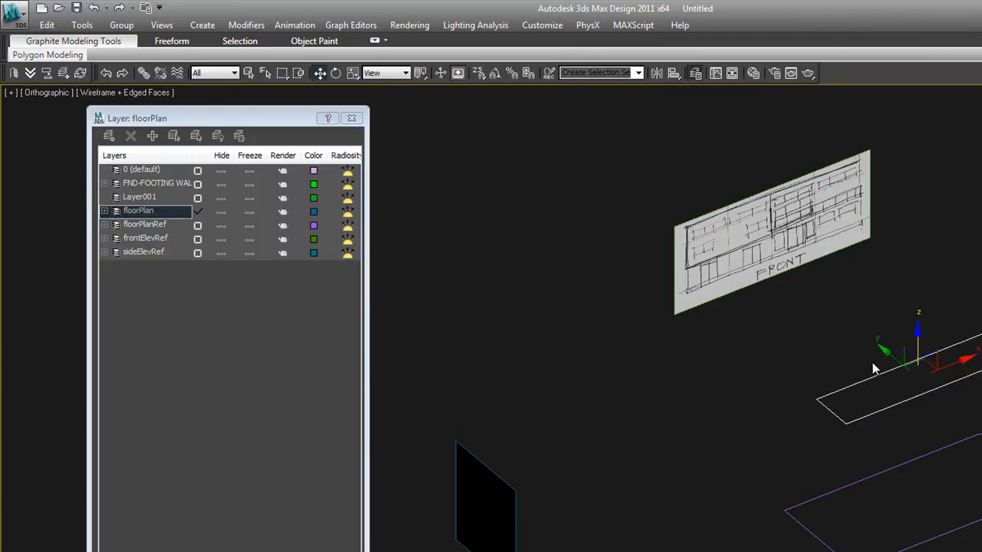
key("F3")
key("F3")
key("F3")
key("F3")
key("F3")
key("F3")
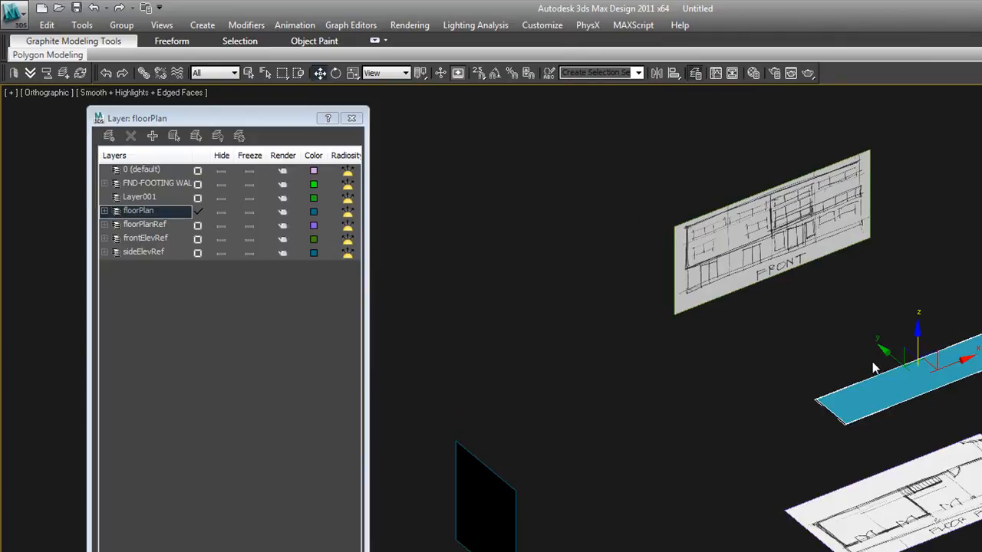
left_click(869, 500)
key("F3")
key("F3")
left_click(857, 455)
left_click_drag(876, 429, 761, 340)
key("F3")
key("F3")
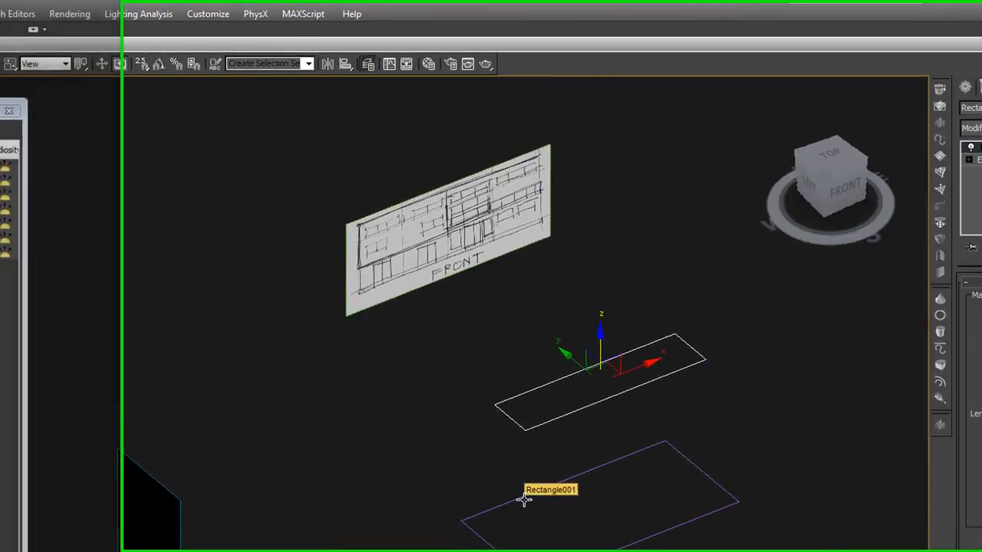
Switch to the Top view and zoom to the rectangle to check it against the floor plan outline
left_click(842, 488)
left_click(552, 390)
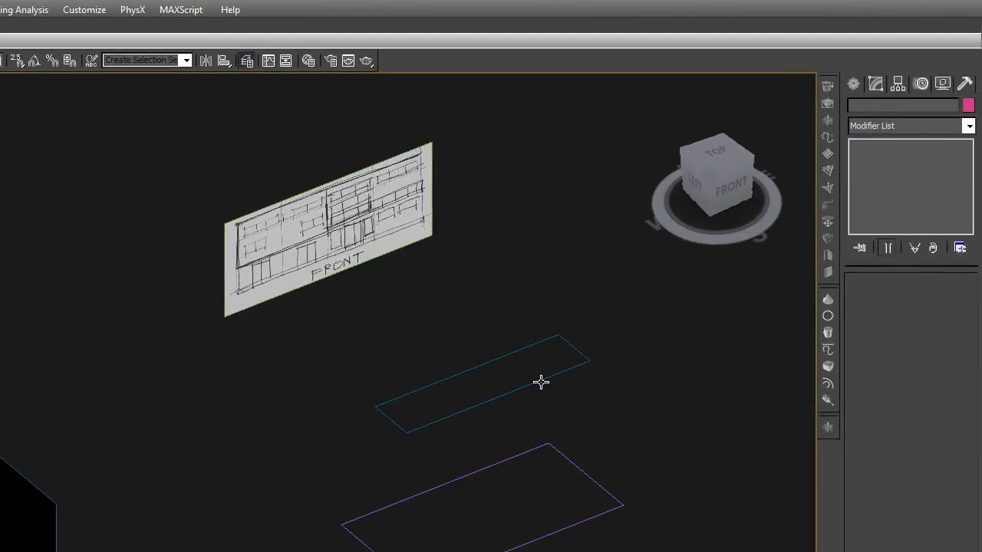
left_click(539, 381)
key("t")
key("z")
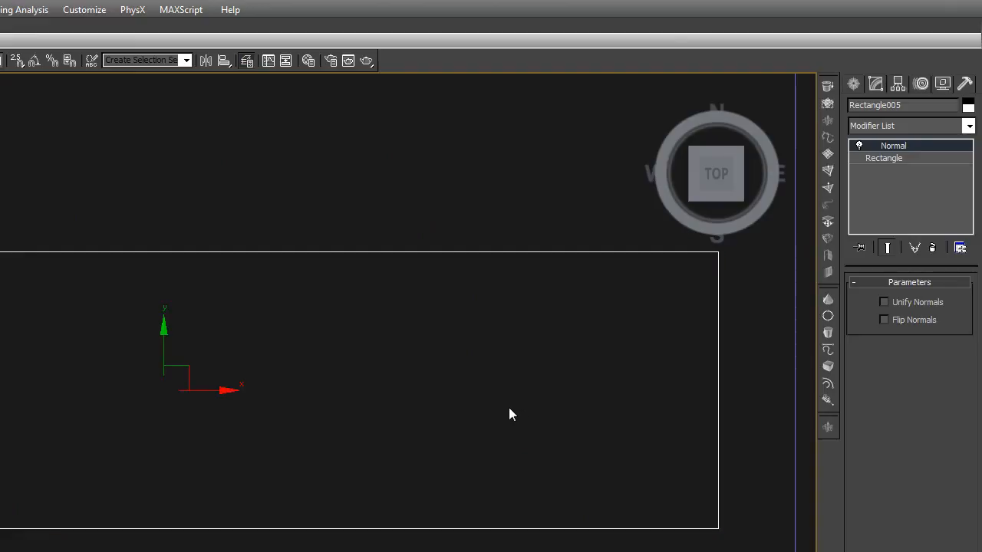
left_click(508, 408)
scroll(505, 413, "down", 3)
key("F3")
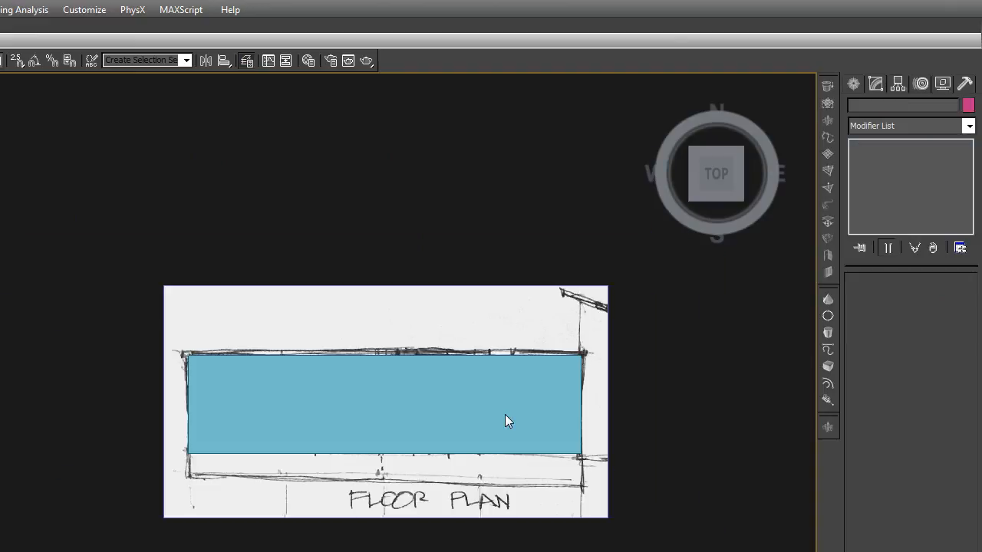
left_click(504, 414)
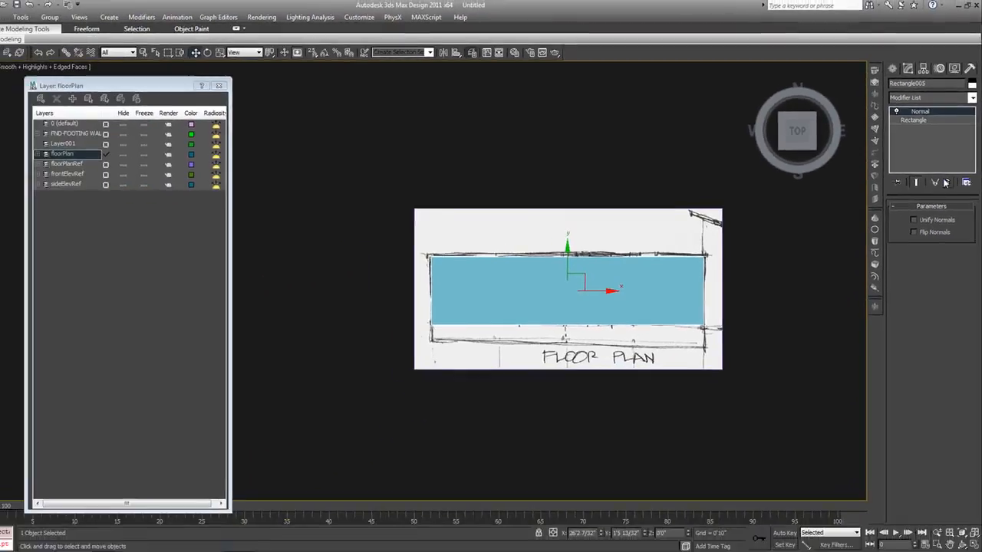
Remove the Normal modifier and convert the rectangle to an Editable Spline
left_click(946, 183)
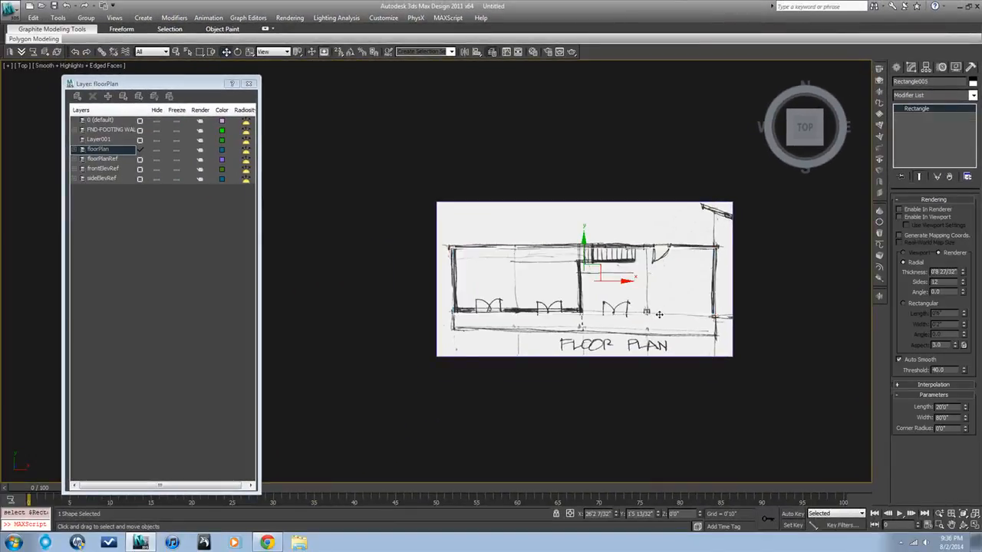
scroll(659, 314, "up", 3)
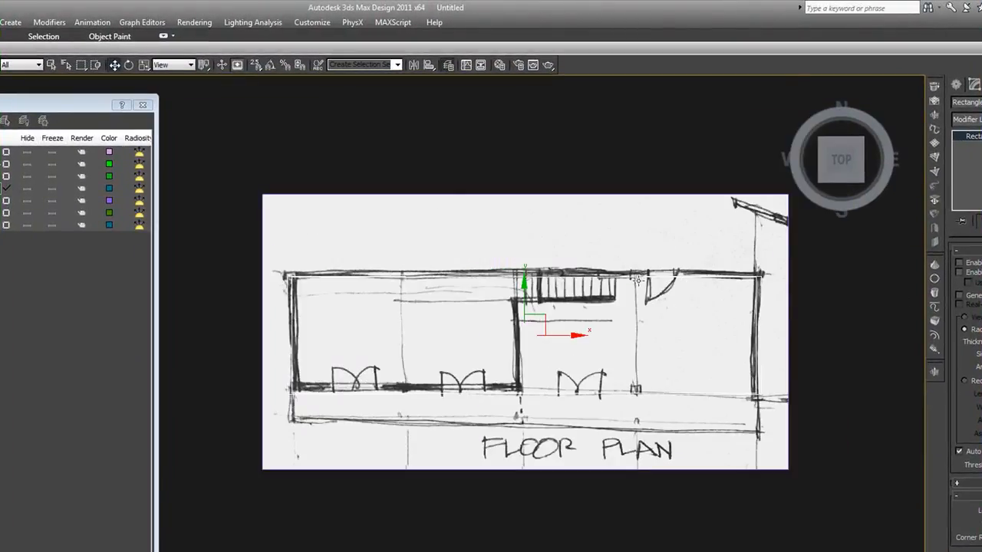
right_click(671, 278)
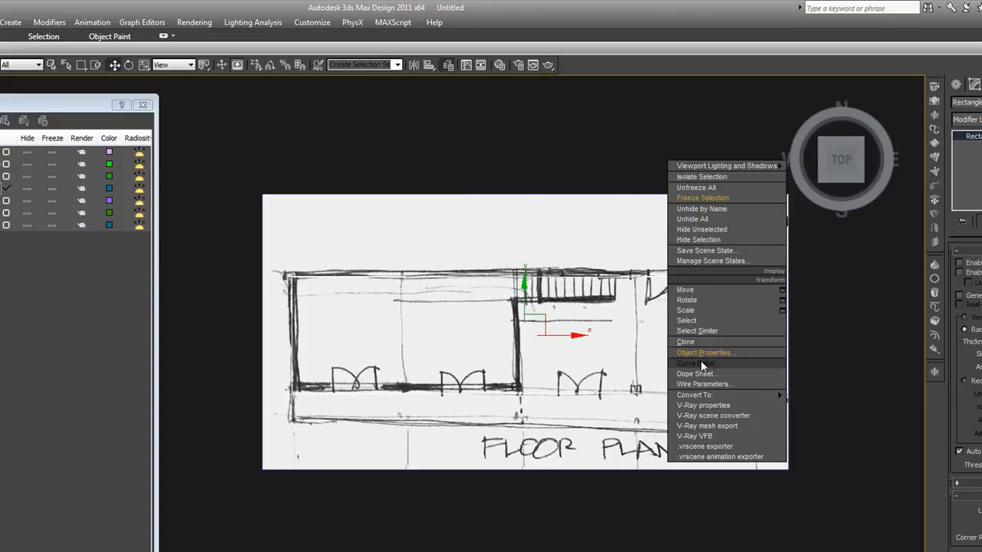
mouse_move(704, 396)
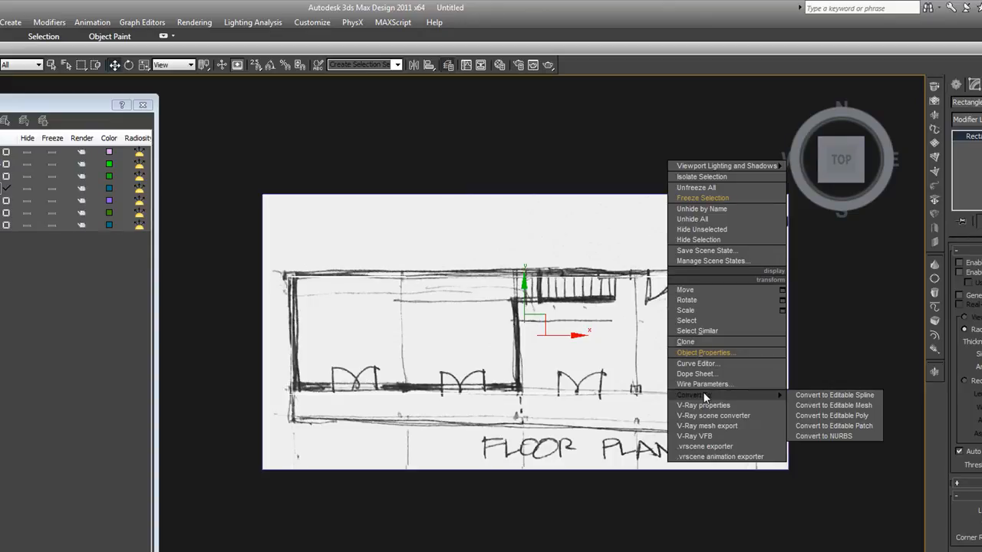
left_click(798, 396)
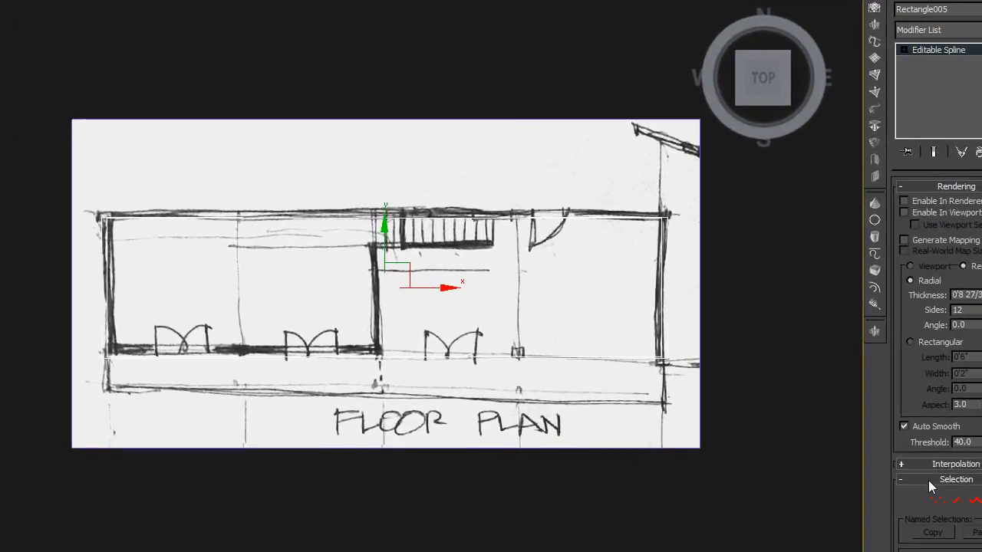
Select the spline's right-end vertices at vertex level and change their vertex type
left_click(936, 502)
left_click_drag(734, 369, 610, 173)
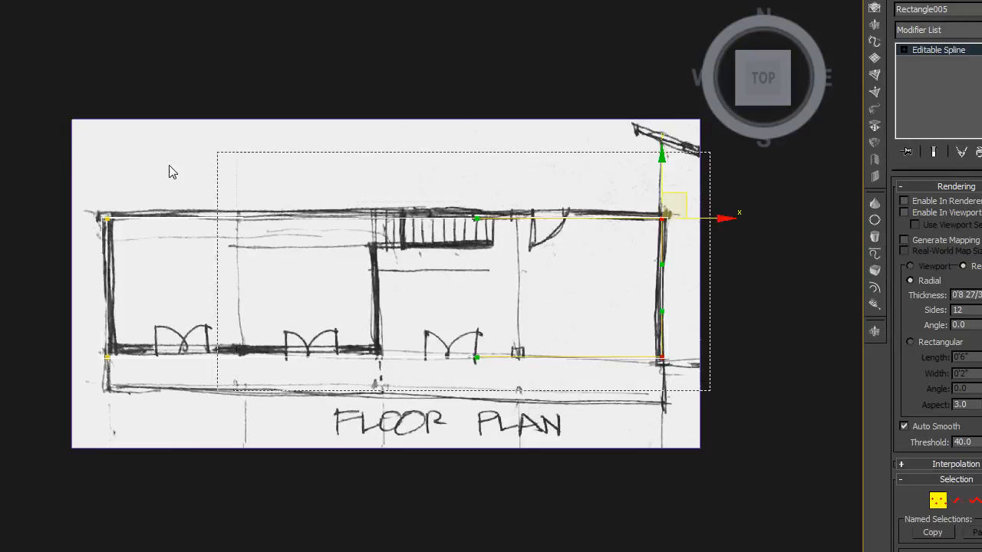
right_click(141, 173)
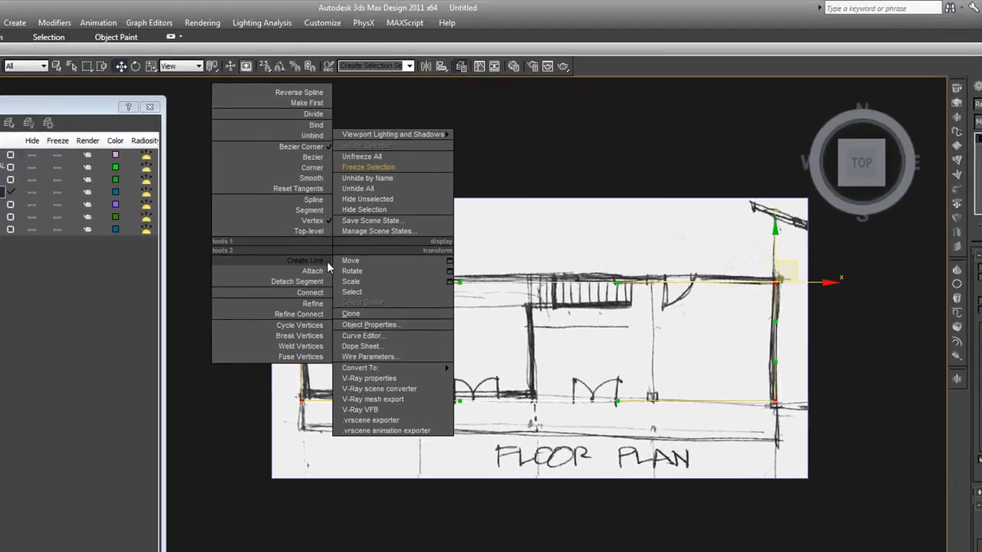
left_click(310, 178)
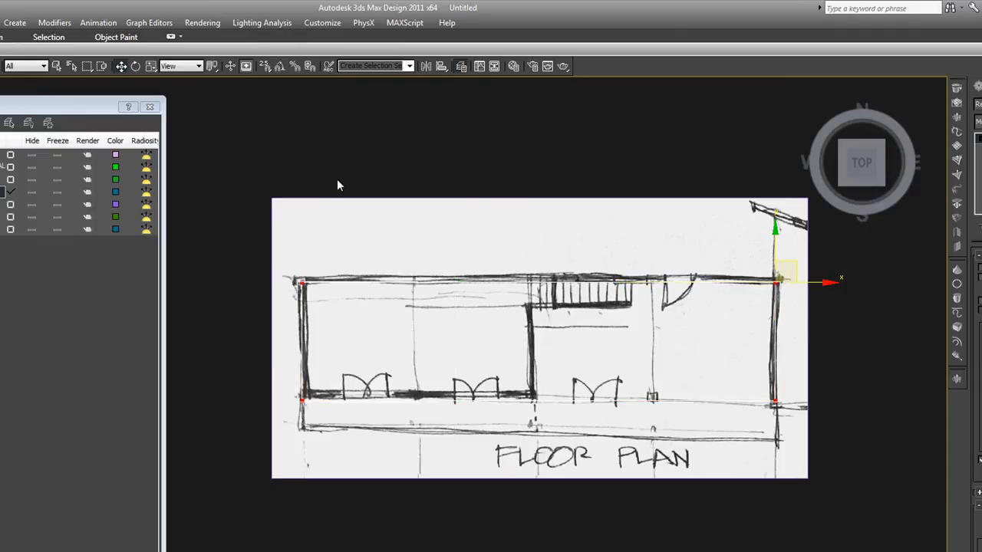
scroll(480, 397, "down", 2)
mouse_move(480, 397)
middle_mouse_down("alt")
mouse_move(530, 361)
mouse_move(545, 336)
middle_mouse_up("alt")
scroll(565, 378, "up", 2)
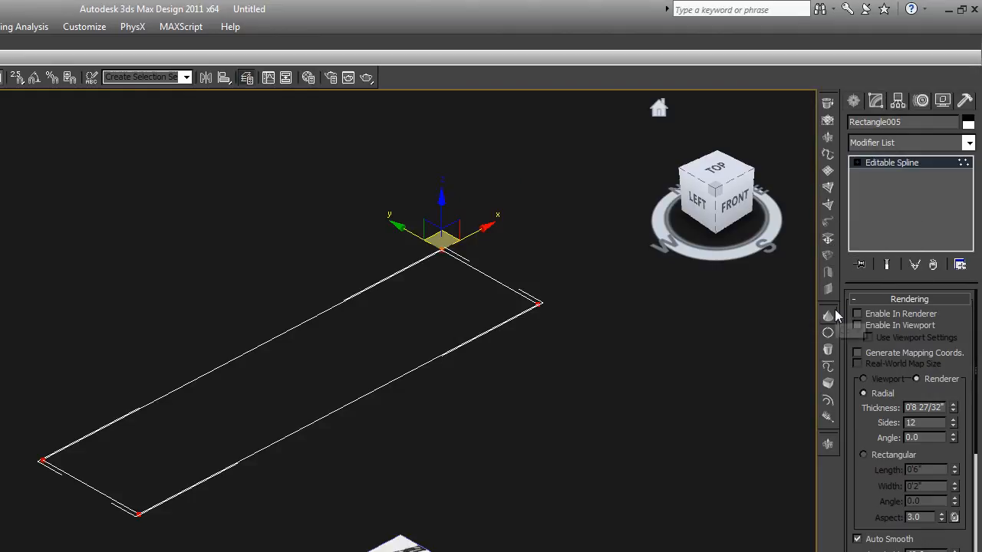
Apply an Extrude modifier to the spline and set its amount to -1 for the floor slab
left_click(827, 444)
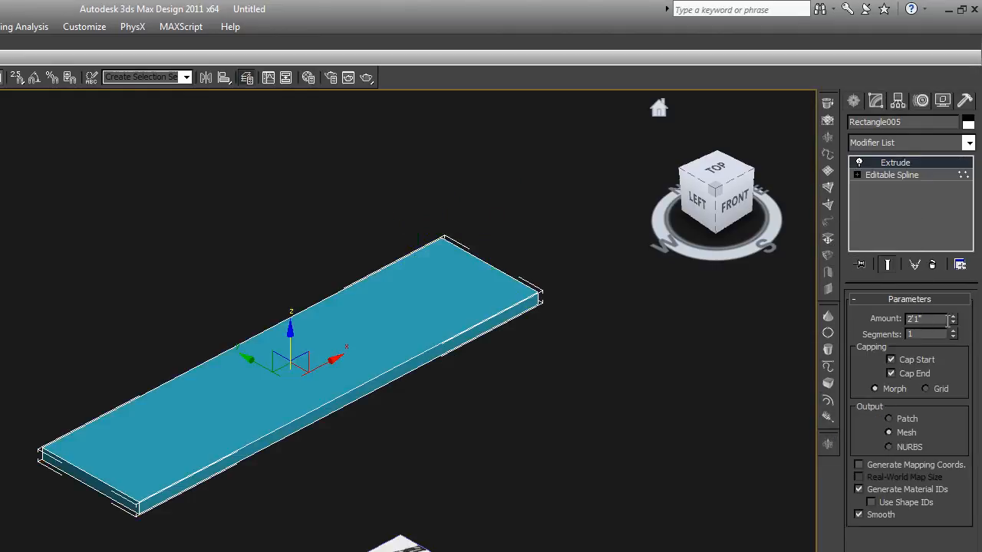
right_click(954, 320)
left_click_drag(954, 326, 955, 345)
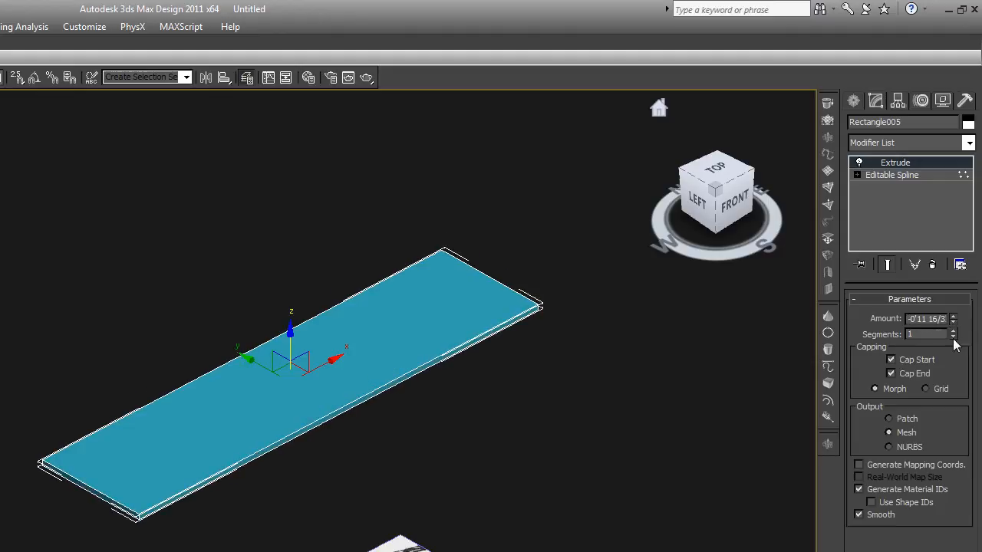
double_click(910, 318)
type("-10\"")
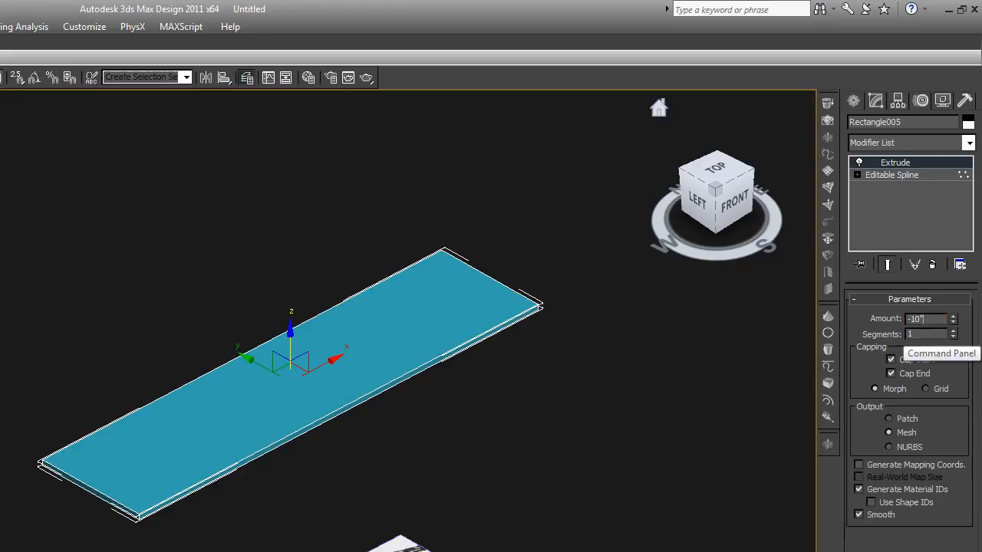
key("Return")
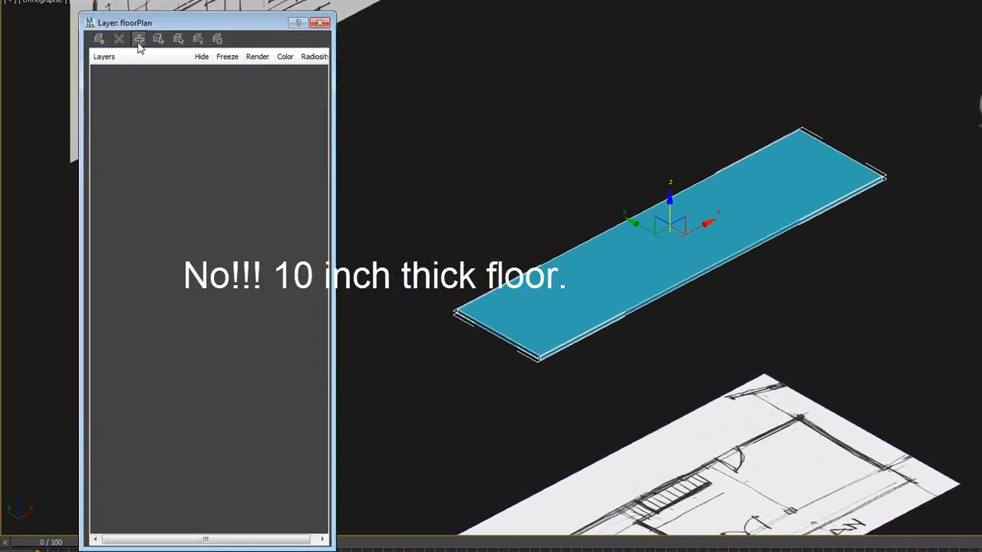
Select the slab and switch to the Front view to check it against the front elevation
left_click(533, 233)
left_click(546, 347)
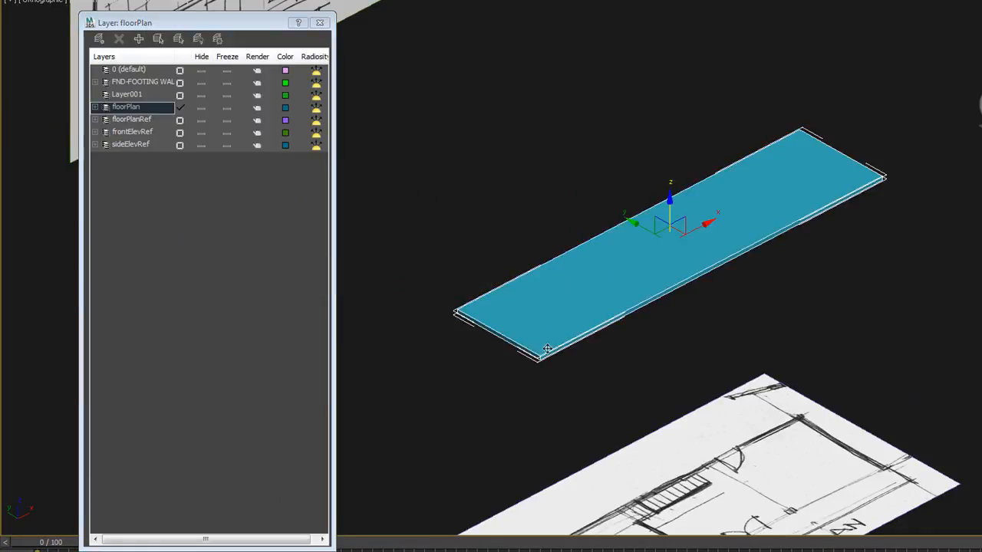
scroll(546, 346, "down", 4)
mouse_move(562, 370)
middle_mouse_down("alt")
mouse_move(487, 354)
mouse_move(547, 357)
middle_mouse_up("alt")
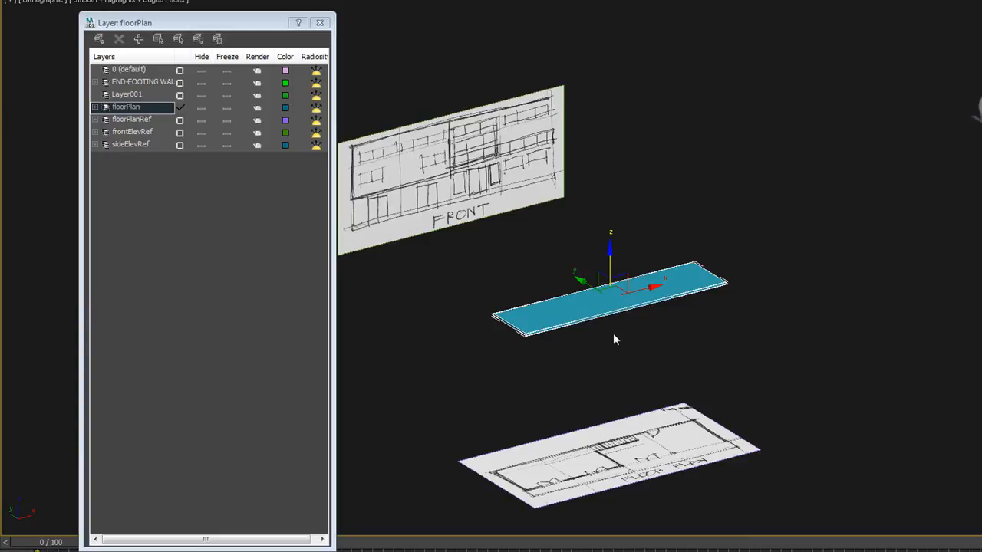
key("f")
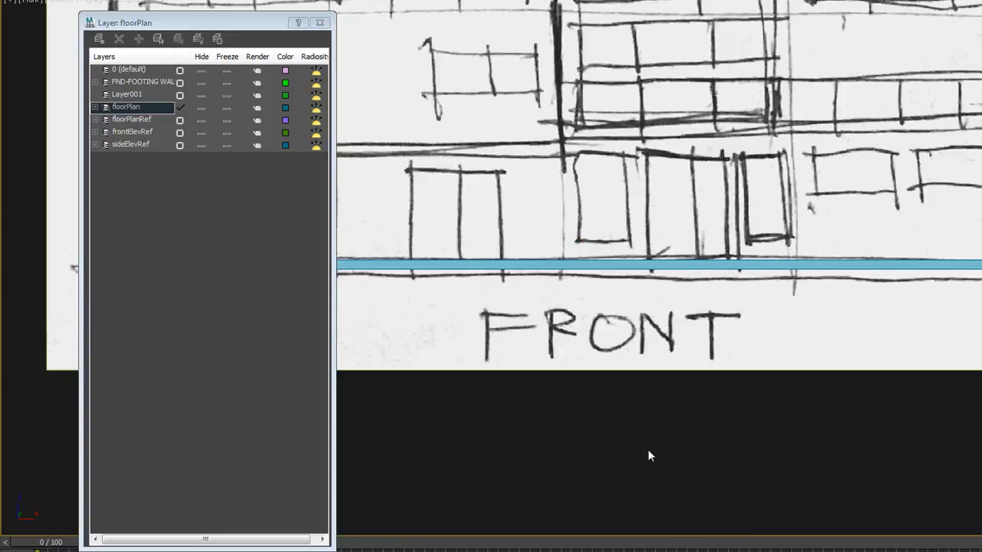
scroll(648, 451, "down", 3)
middle_click_drag(650, 441, 733, 429)
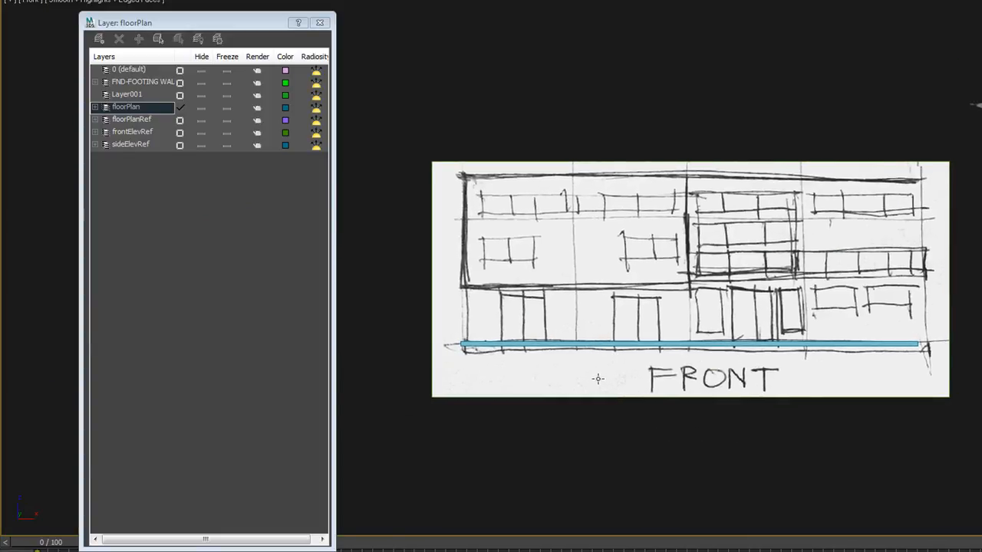
scroll(598, 379, "up", 2)
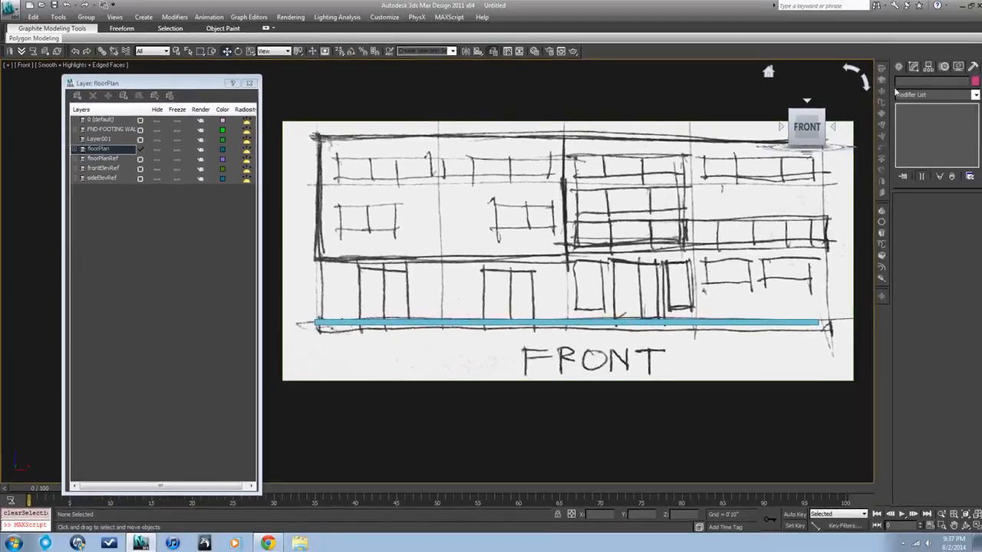
Start a Line with snapping on, tracing the ground floor's left wall and top edge on the front elevation
left_click(897, 69)
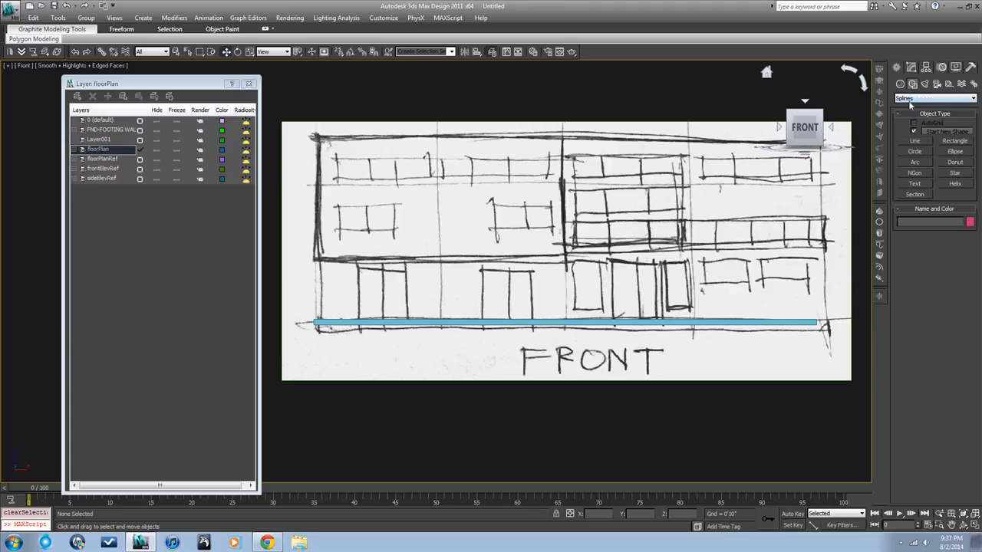
left_click(914, 141)
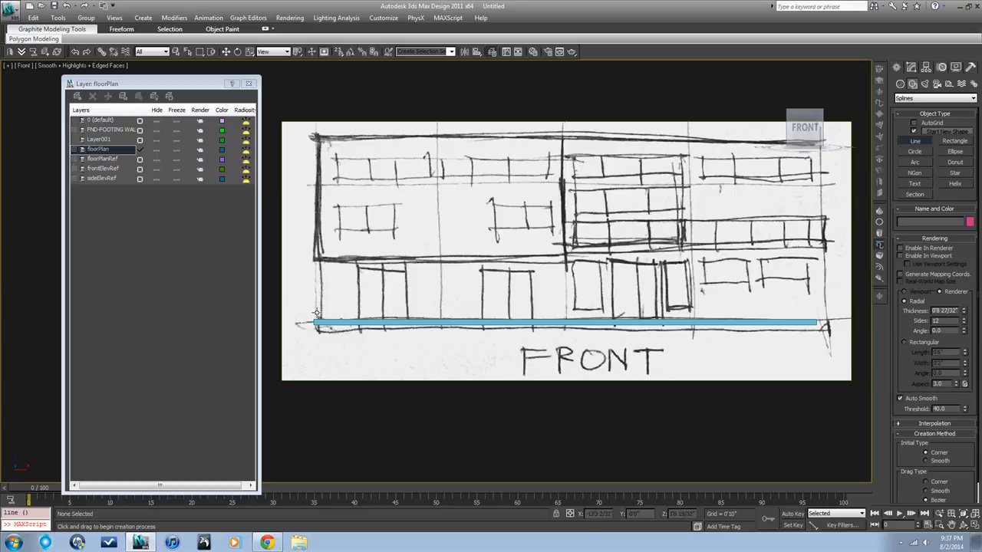
key("s")
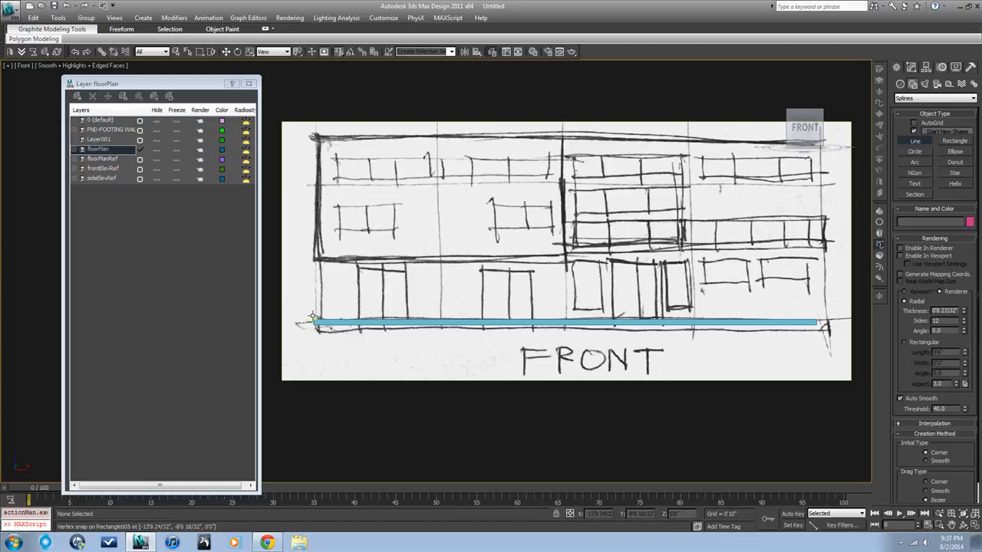
left_click(313, 317)
scroll(314, 267, "up", 2)
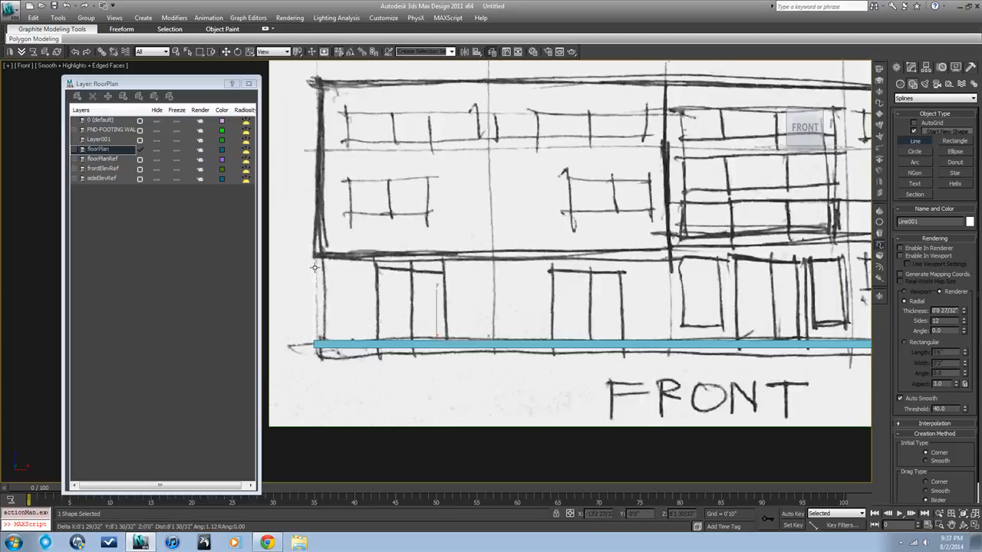
key("F3")
key("F3")
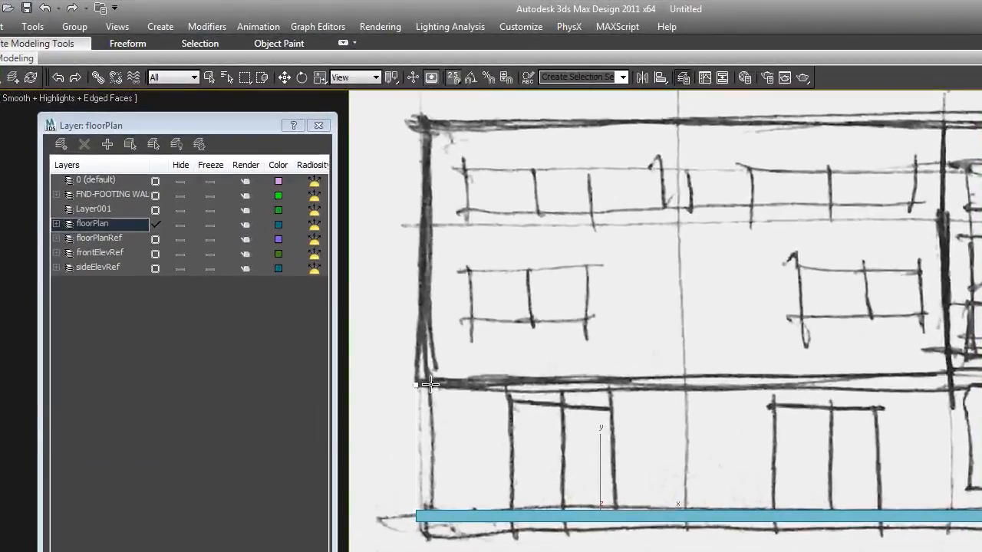
left_click(323, 256)
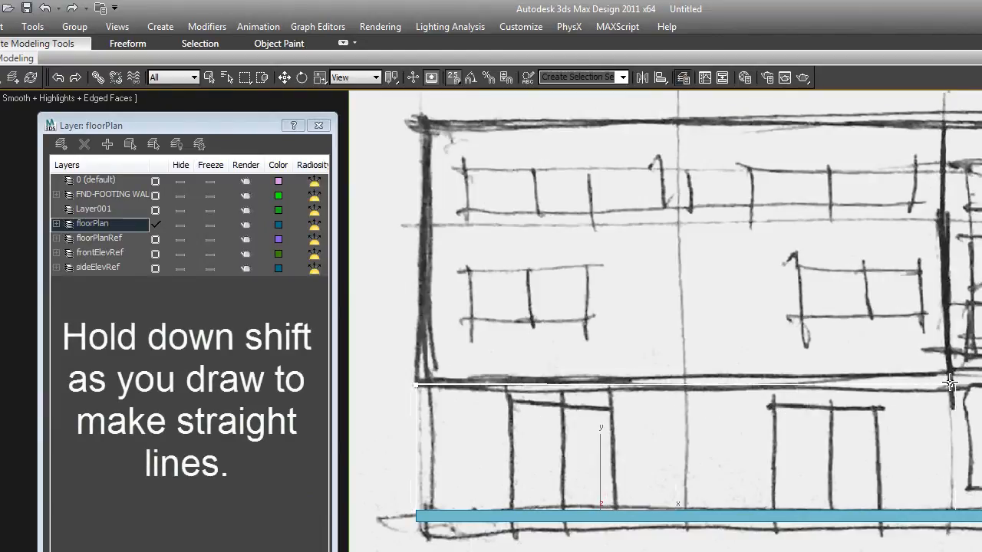
left_click(933, 381, "shift")
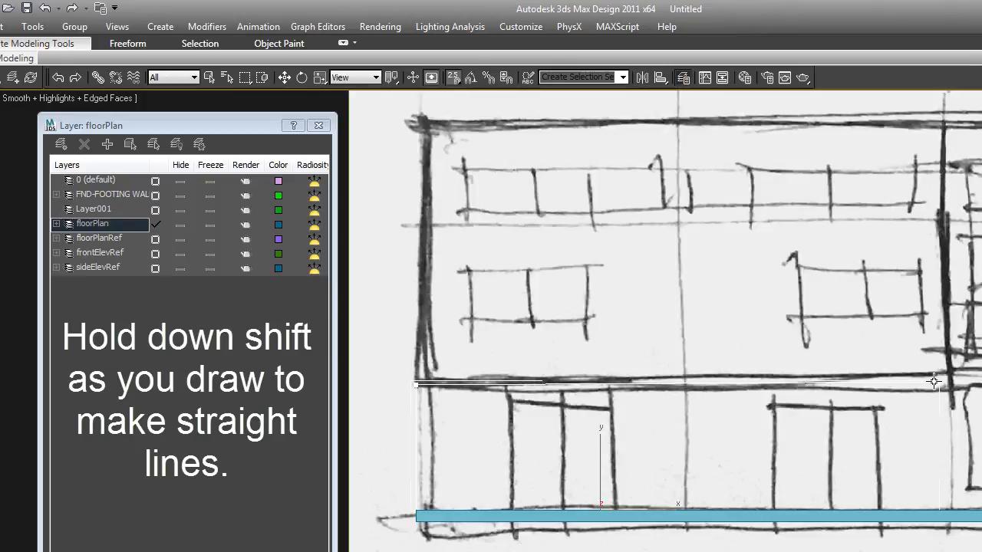
scroll(933, 381, "down", 3)
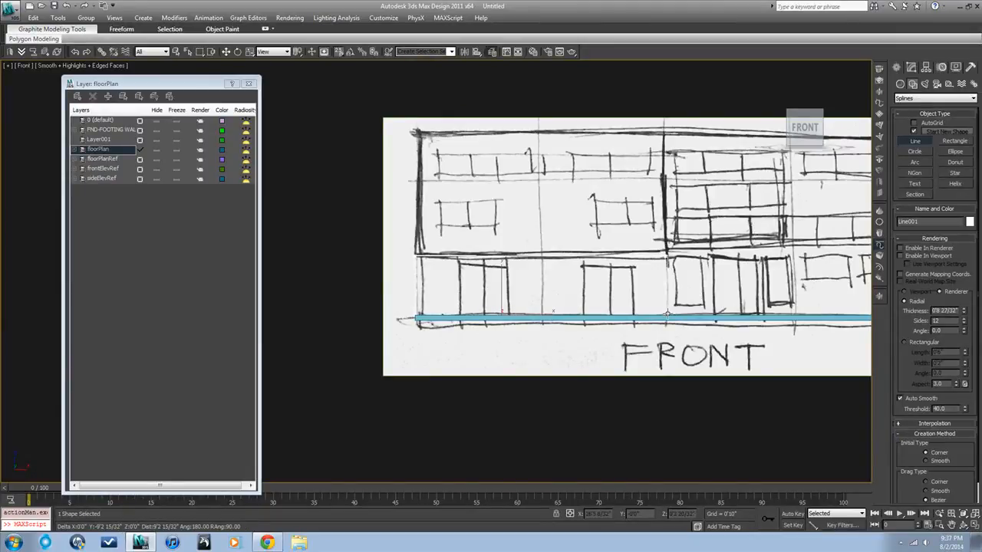
scroll(666, 314, "up", 3)
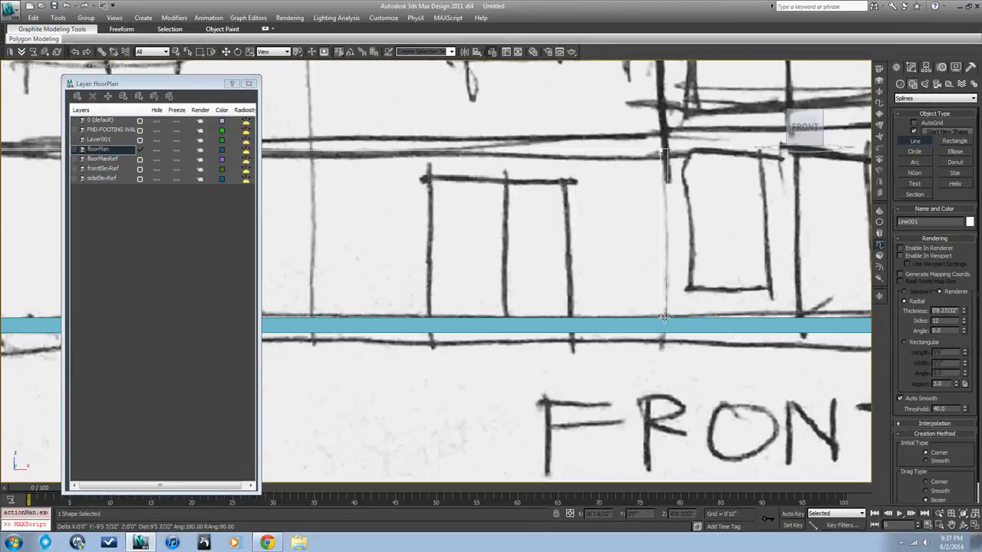
Continue the line down and around the two door openings along the slab, back to the start point, and end it
left_click(664, 317)
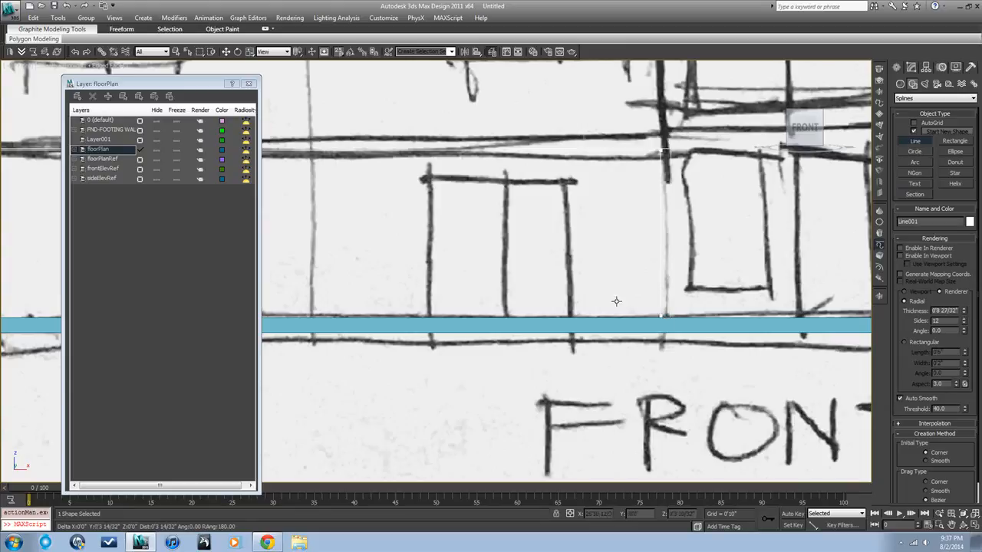
left_click(570, 315)
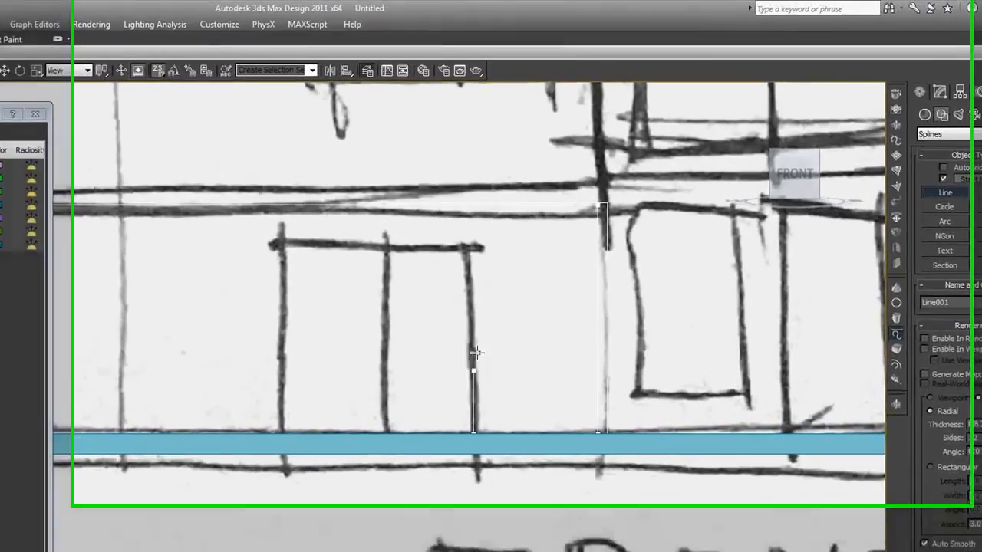
left_click(439, 268)
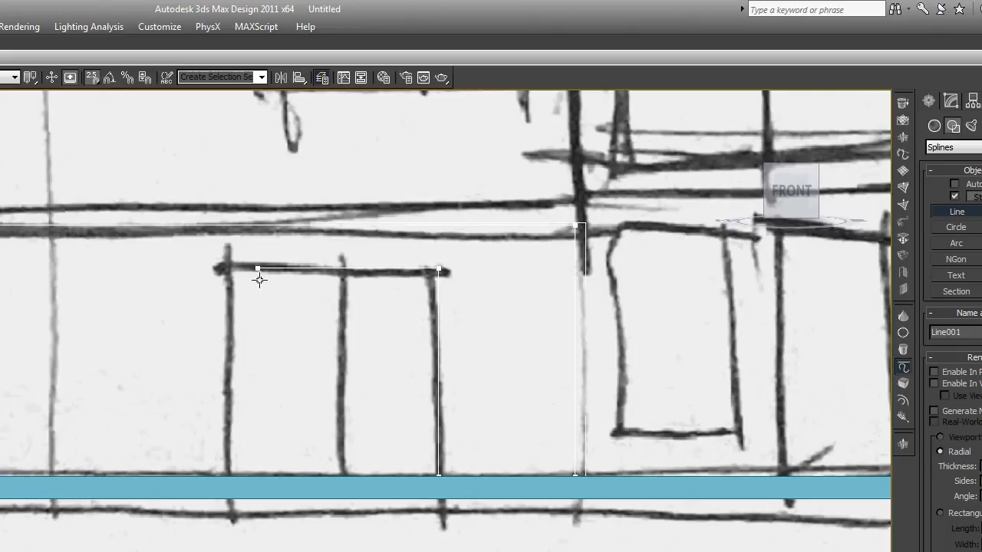
left_click(231, 271)
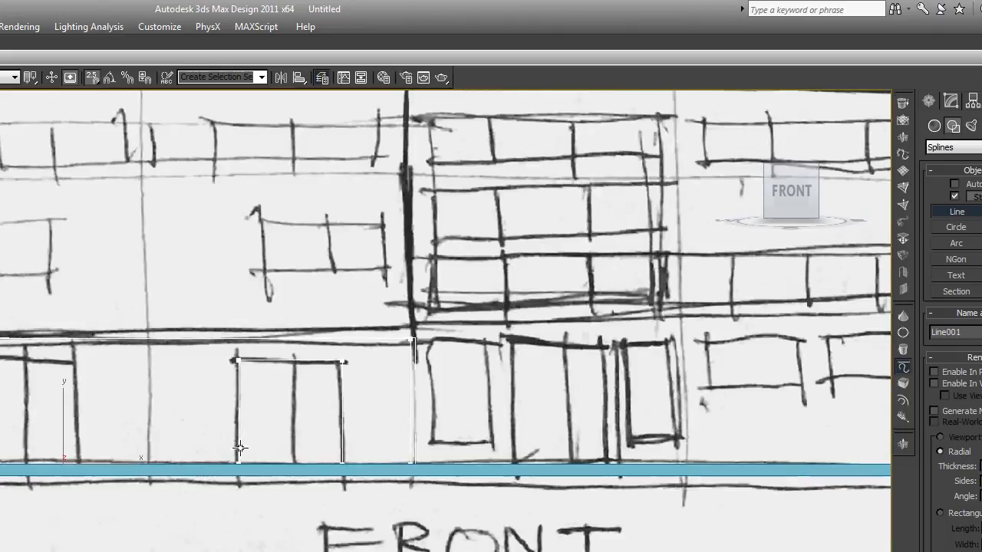
scroll(237, 449, "down", 3)
middle_click_drag(222, 444, 446, 448)
scroll(453, 450, "up", 2)
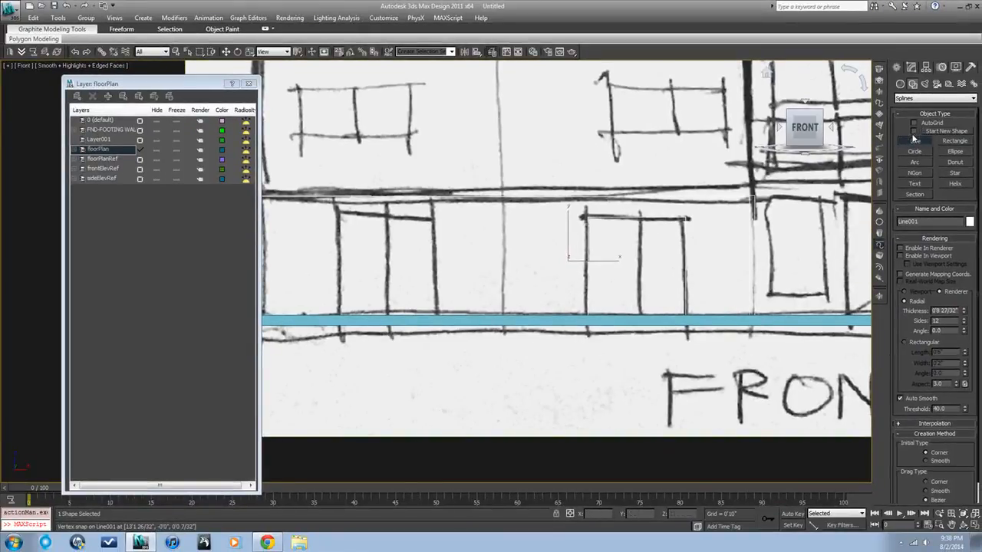
left_click(587, 313)
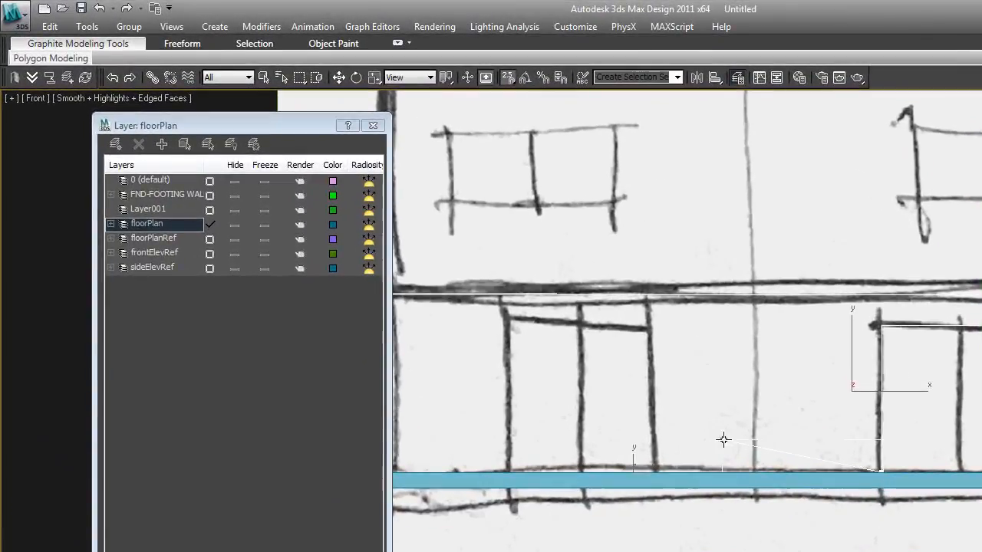
left_click(653, 450, "shift")
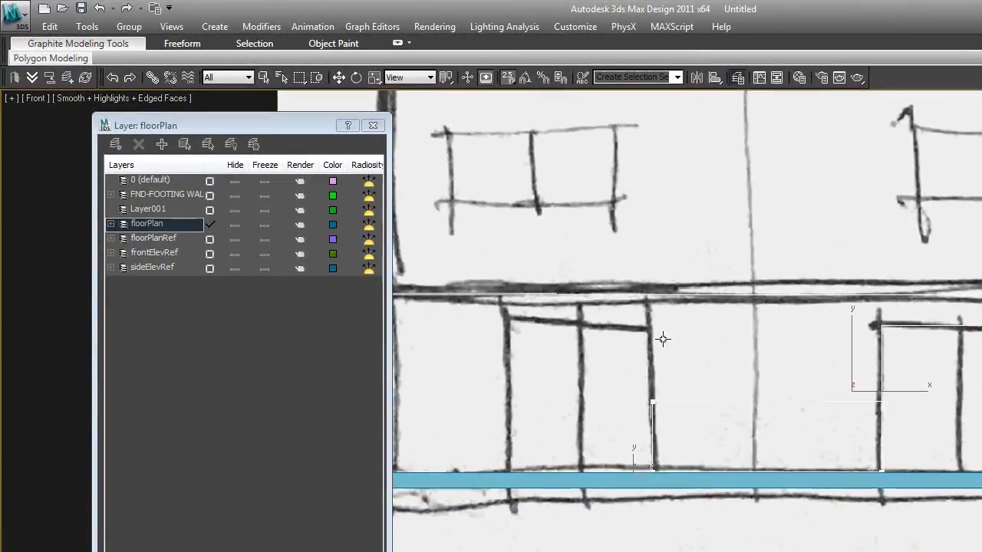
left_click(665, 324, "shift")
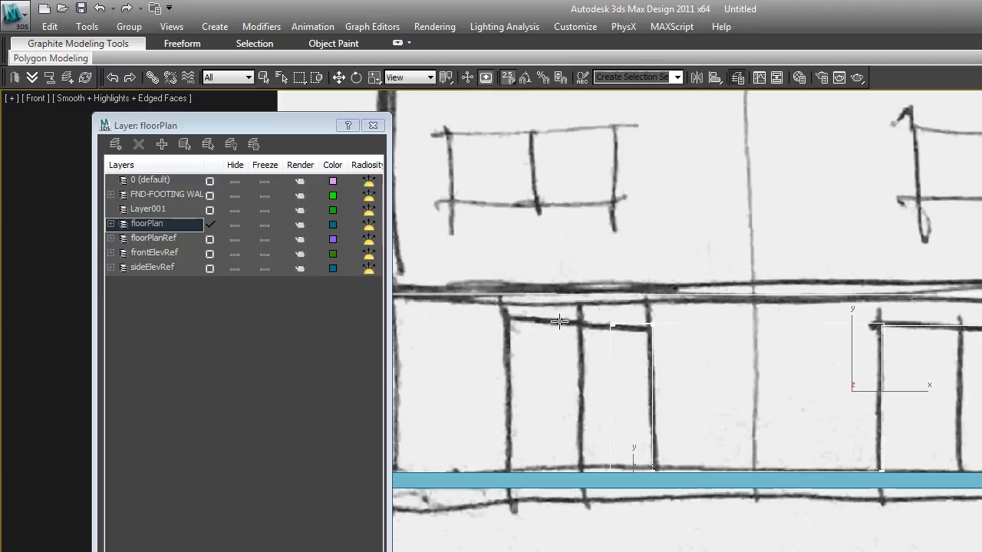
left_click(507, 326, "shift")
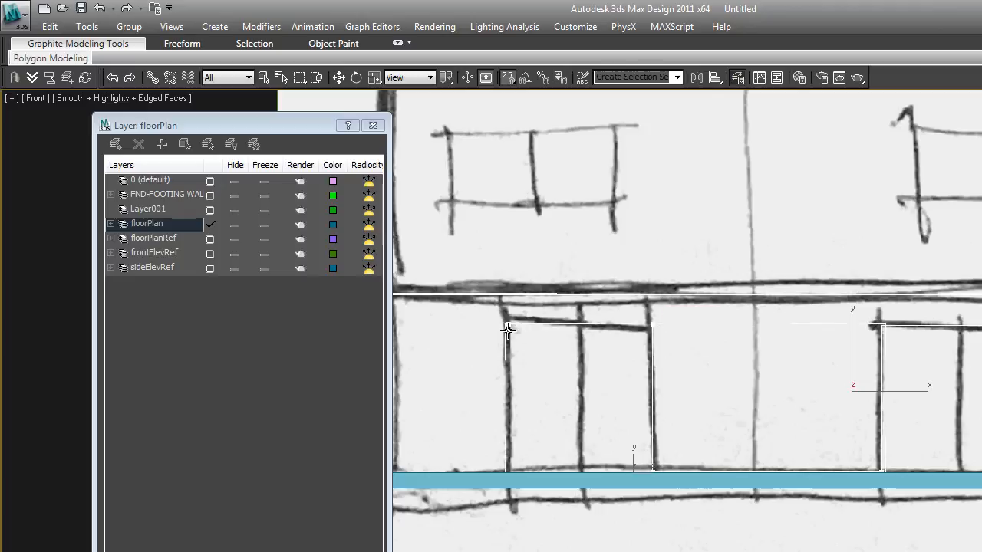
left_click(514, 472, "shift")
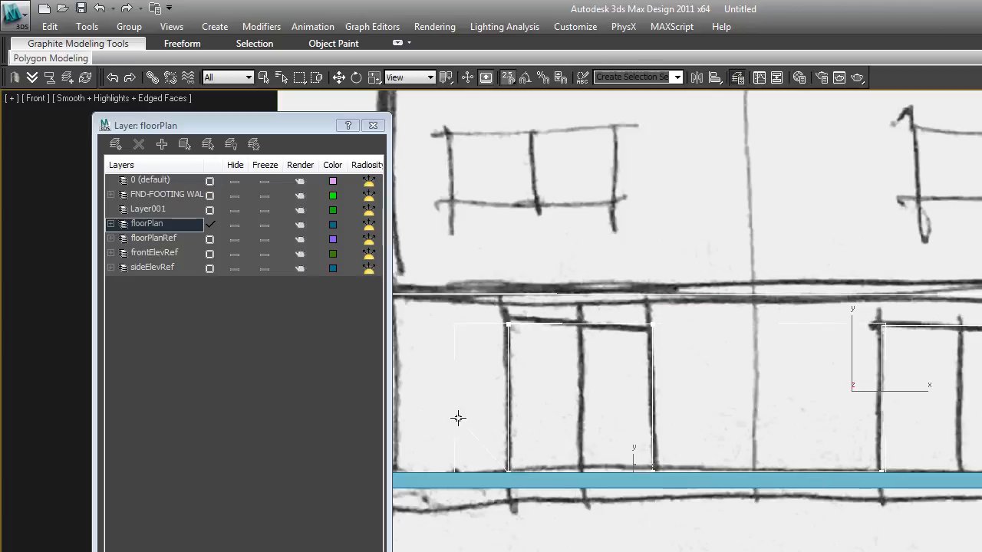
middle_click_drag(421, 445, 653, 407)
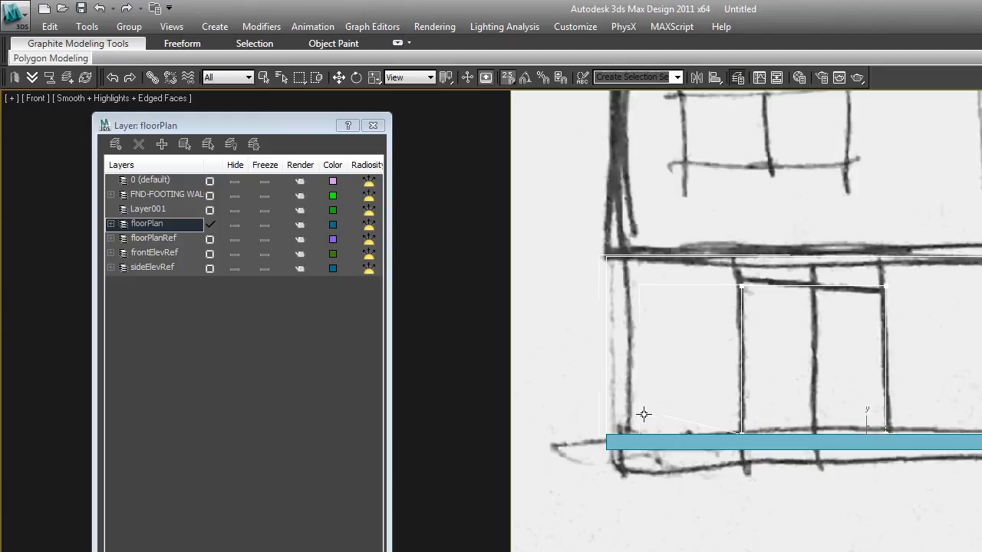
left_click(607, 433)
right_click(733, 400)
scroll(740, 406, "down", 3)
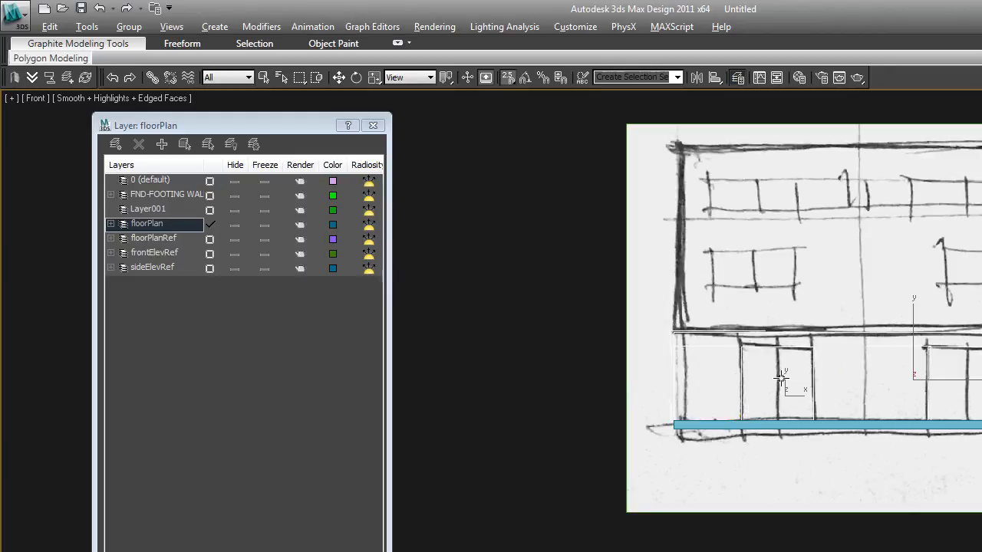
Isolate the traced line to inspect it on its own against the elevation
key("alt+q")
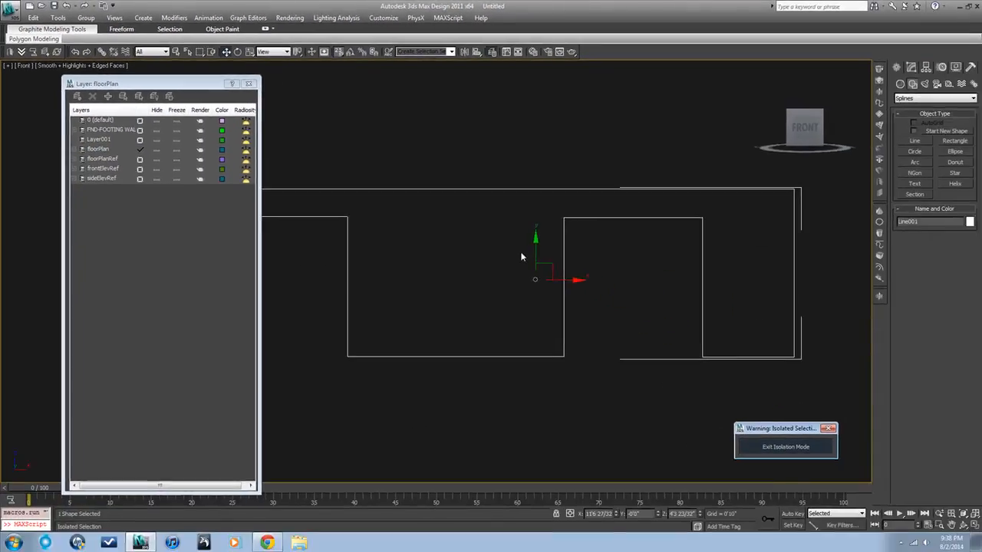
left_click(521, 257)
scroll(521, 256, "down", 2)
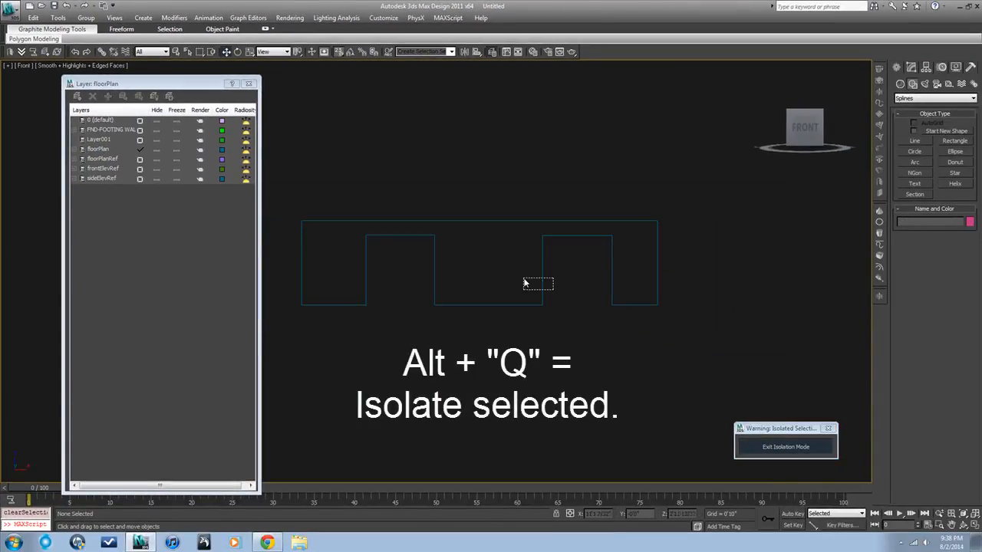
left_click_drag(525, 283, 525, 284)
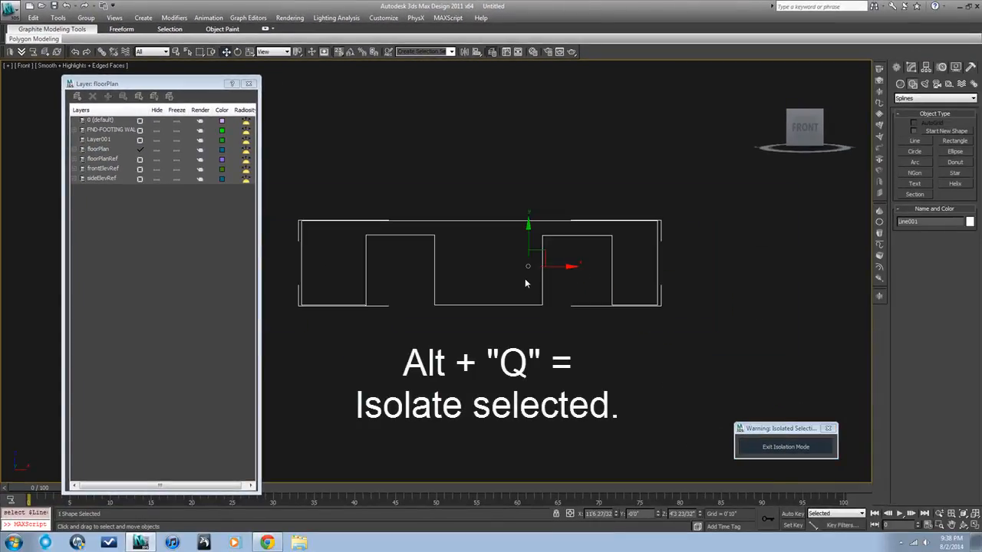
left_click(777, 450)
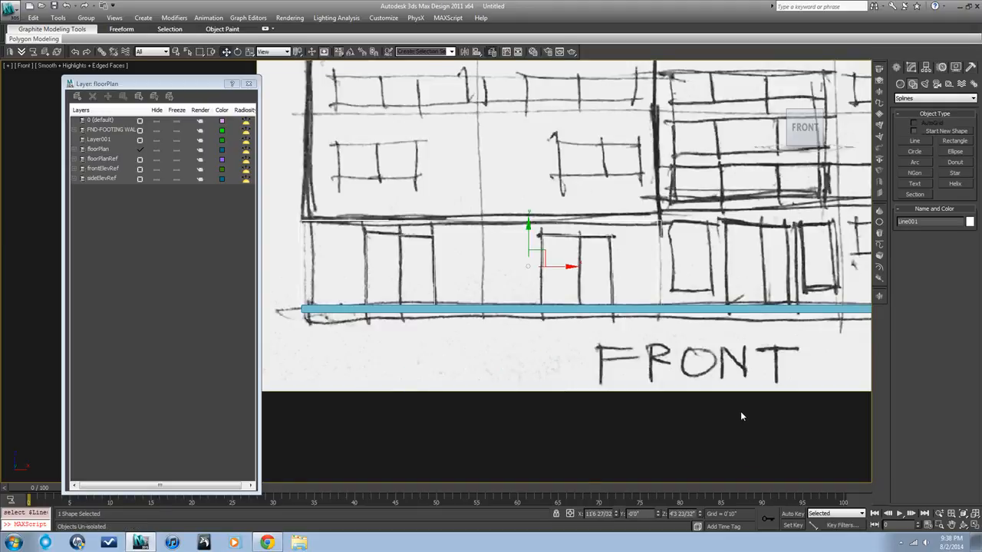
key("alt+q")
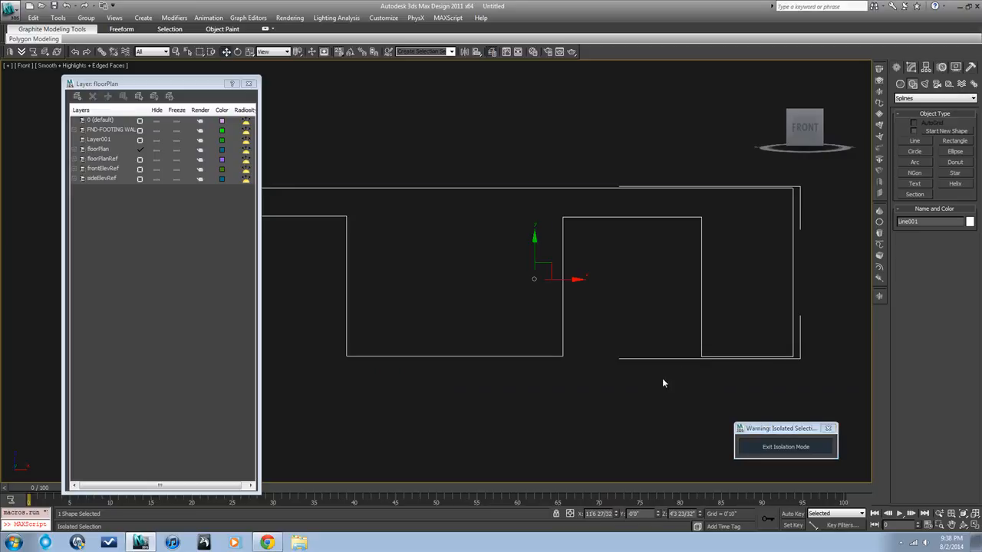
left_click(663, 379)
scroll(665, 378, "down", 3)
middle_click_drag(667, 379, 698, 370)
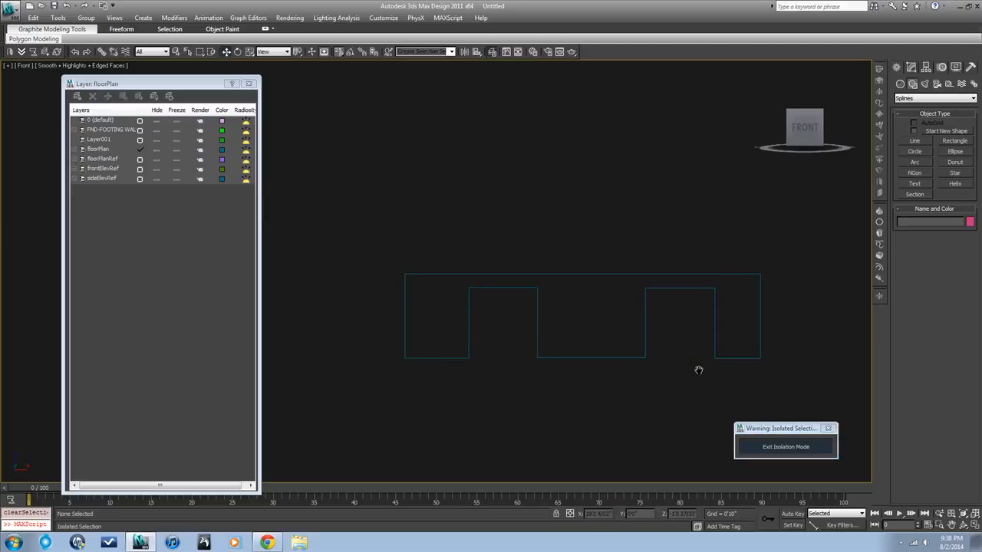
left_click(746, 357)
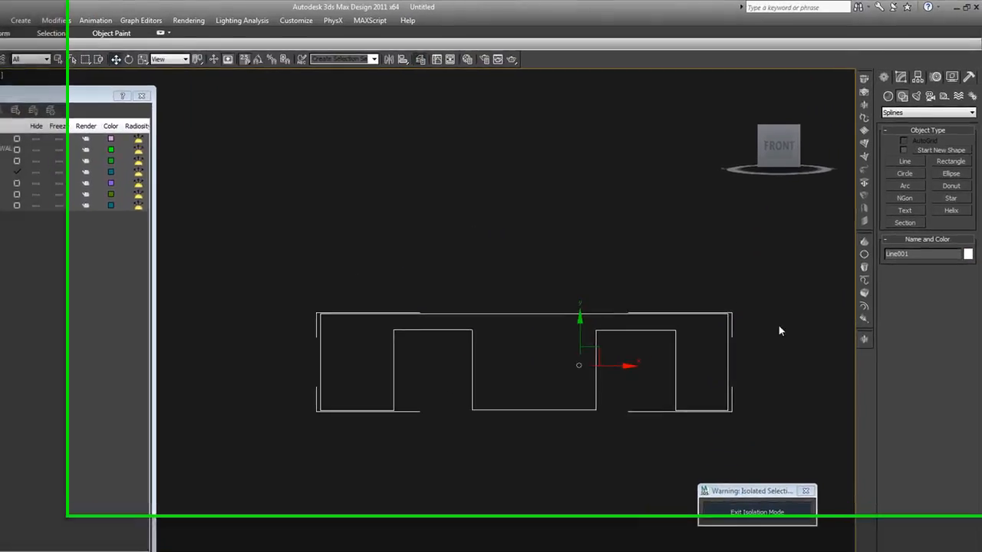
At vertex level, select all of the line's vertices and weld them
left_click(902, 75)
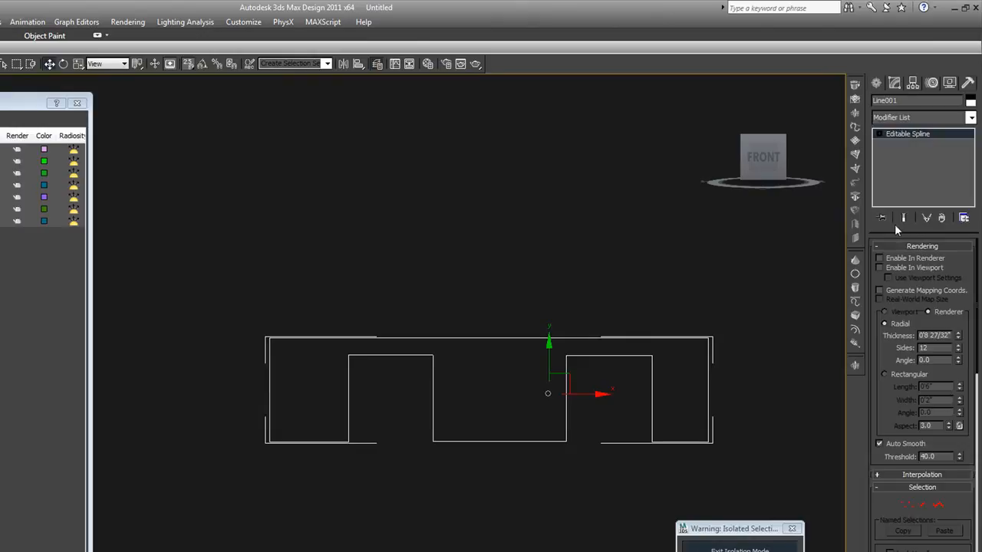
left_click(905, 504)
left_click_drag(740, 463, 255, 312)
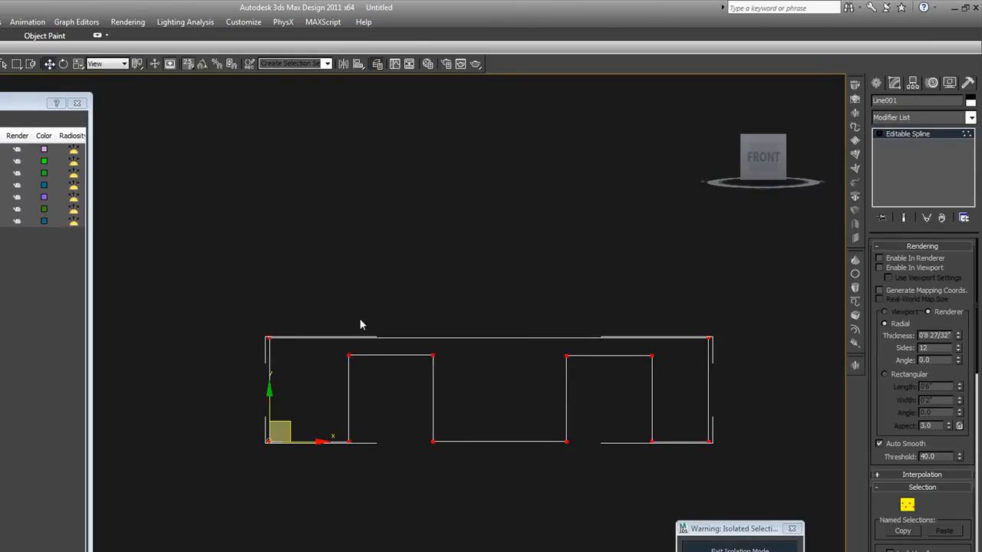
left_click_drag(953, 501, 941, 296)
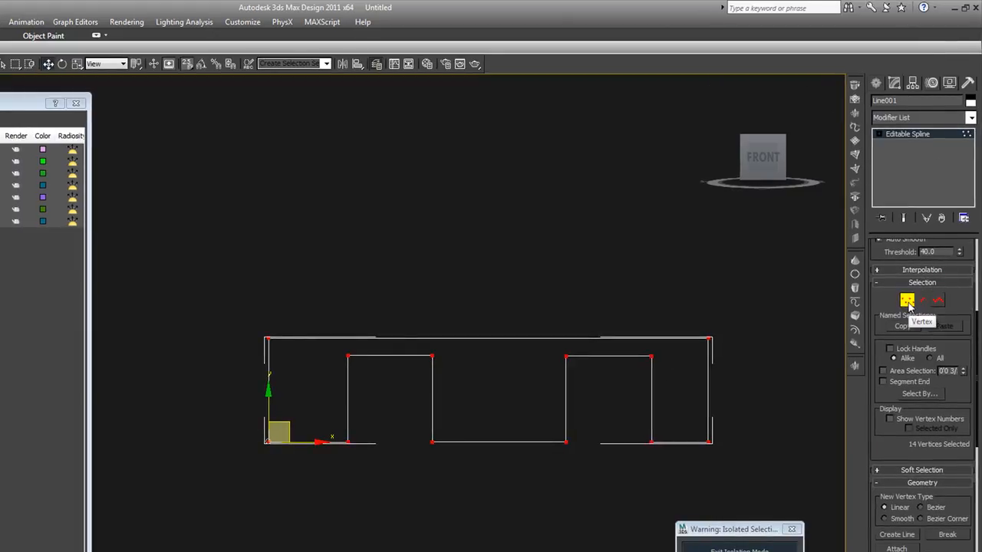
left_click_drag(944, 356, 940, 185)
left_click_drag(945, 411, 936, 193)
mouse_move(962, 507)
left_mouse_down()
mouse_move(956, 402)
mouse_move(961, 510)
left_mouse_up()
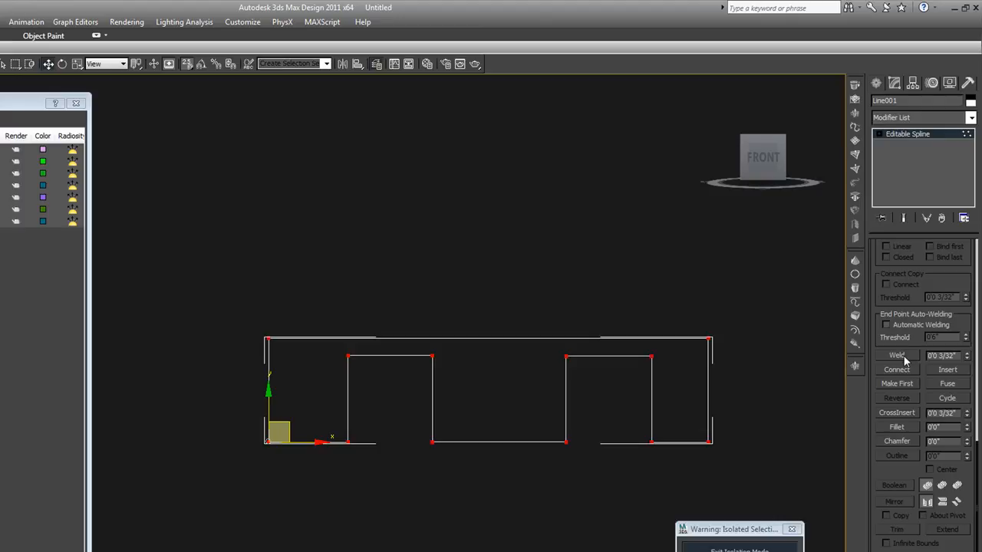
left_click(957, 355)
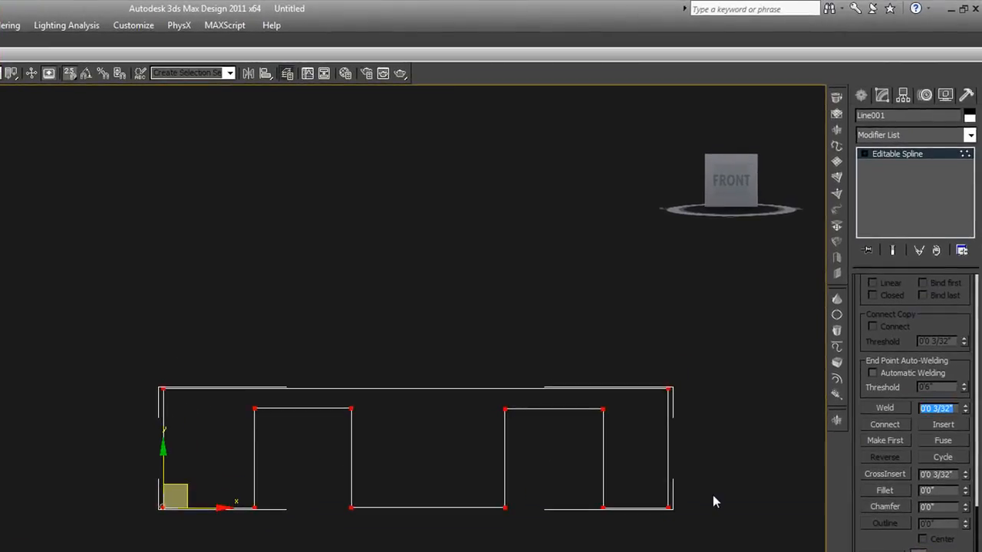
left_click(669, 507)
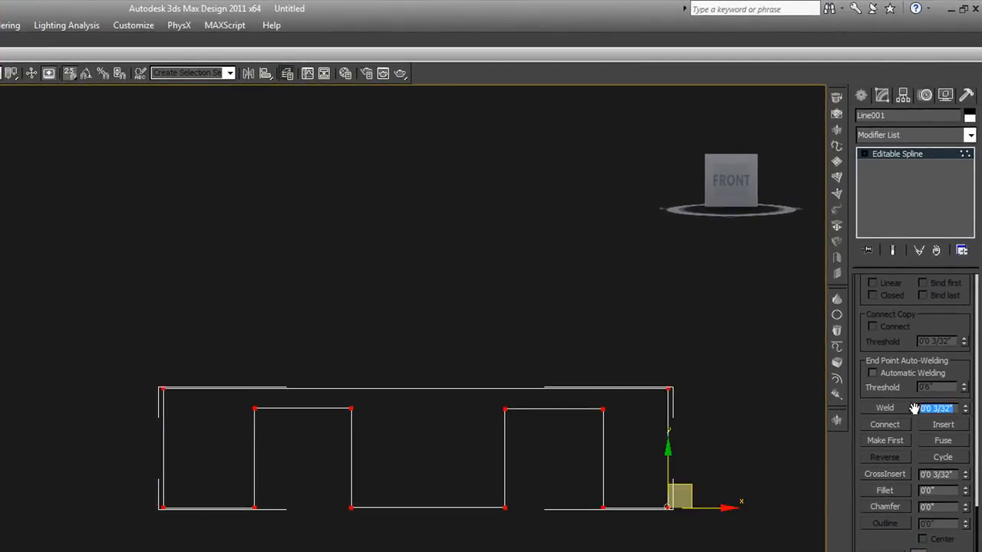
left_click(885, 409)
Try applying an Extrude to the traced line, then undo back to the editable spline
left_click_drag(742, 473, 457, 278)
scroll(577, 439, "down", 4)
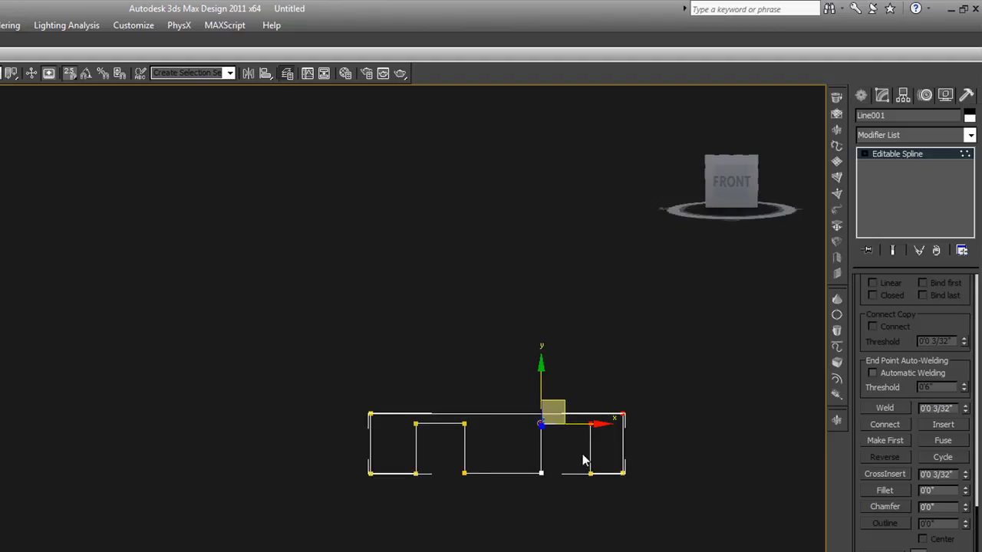
middle_click_drag(572, 447, 644, 495, "alt")
scroll(559, 460, "up", 2)
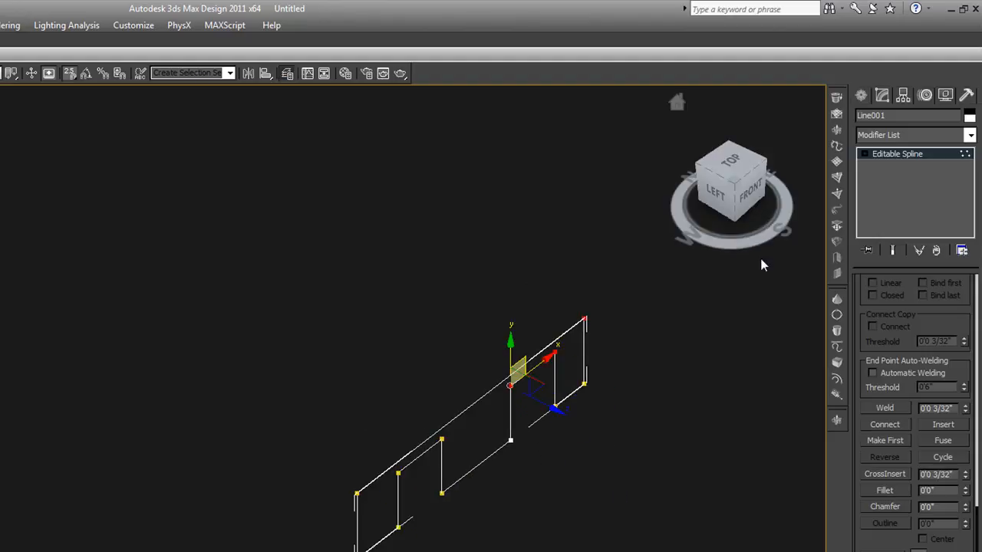
left_click(836, 131)
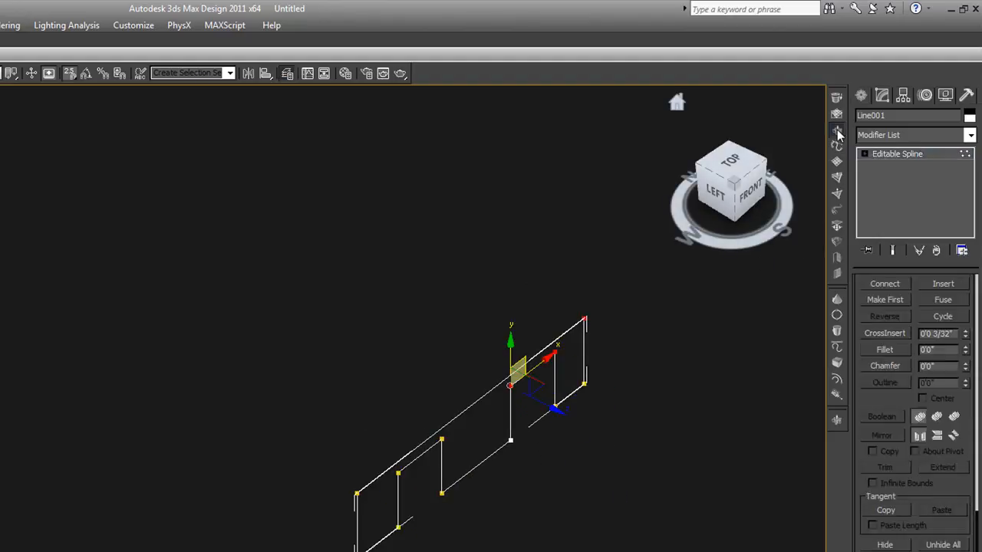
mouse_move(957, 309)
left_mouse_down()
mouse_move(956, 341)
mouse_move(956, 322)
left_mouse_up()
left_click(750, 280)
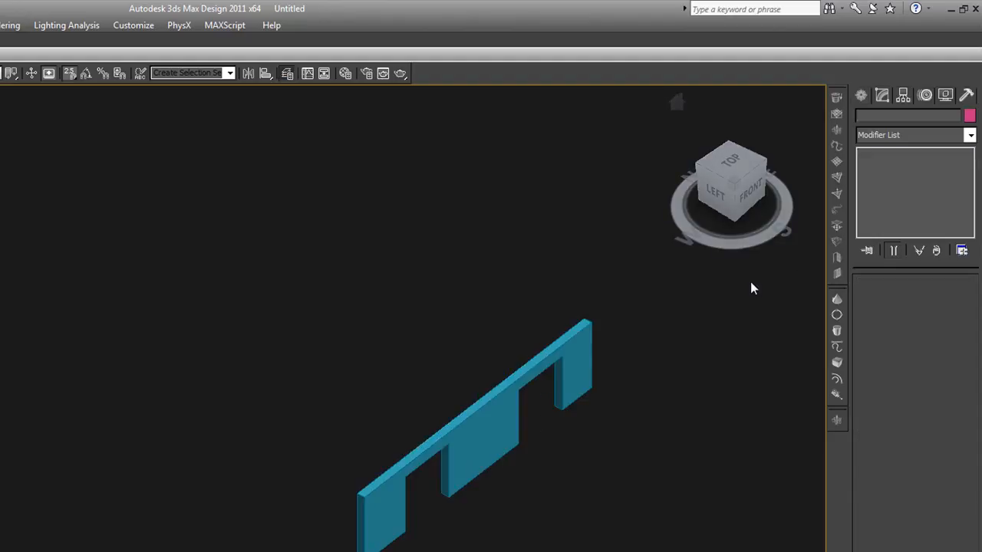
key("ctrl+z")
key("ctrl+z")
key("ctrl+z")
key("ctrl+z")
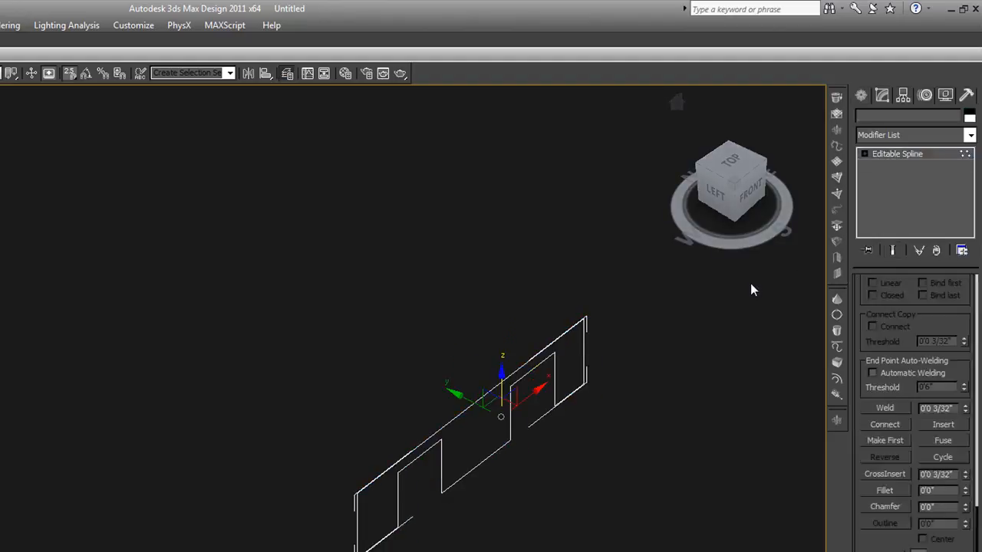
key("ctrl+z")
key("ctrl+z")
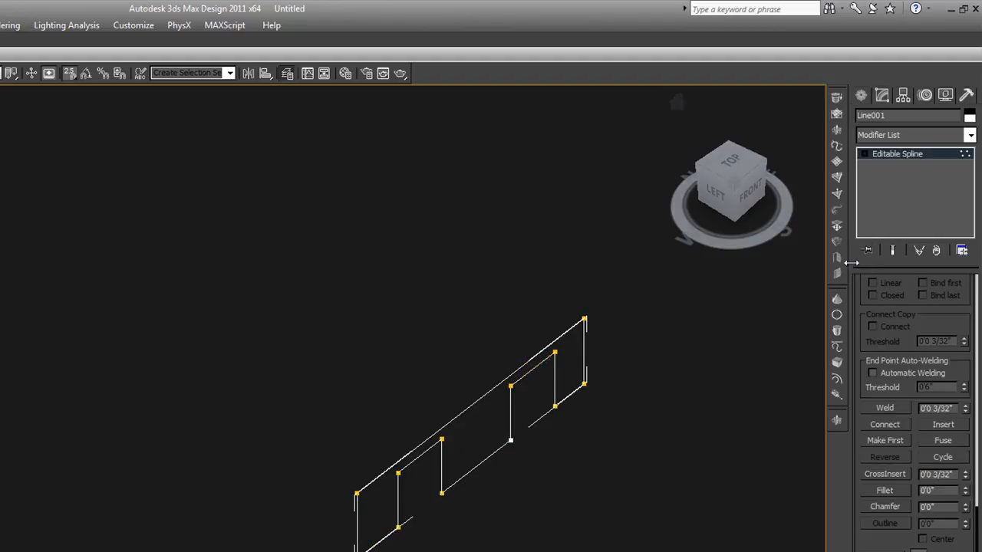
Apply an Extrude modifier to the traced line and review its spline vertices in isolation
left_click(836, 131)
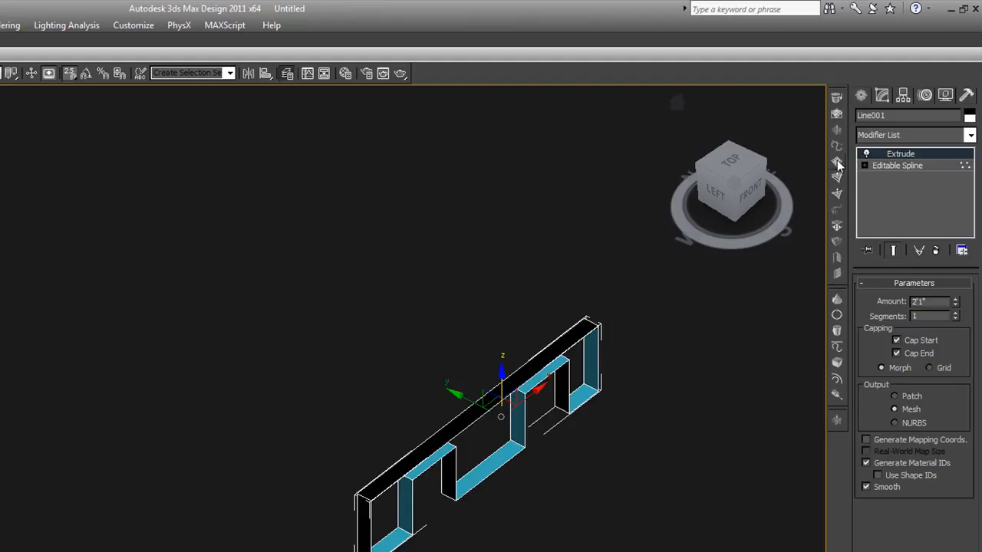
key("alt+q")
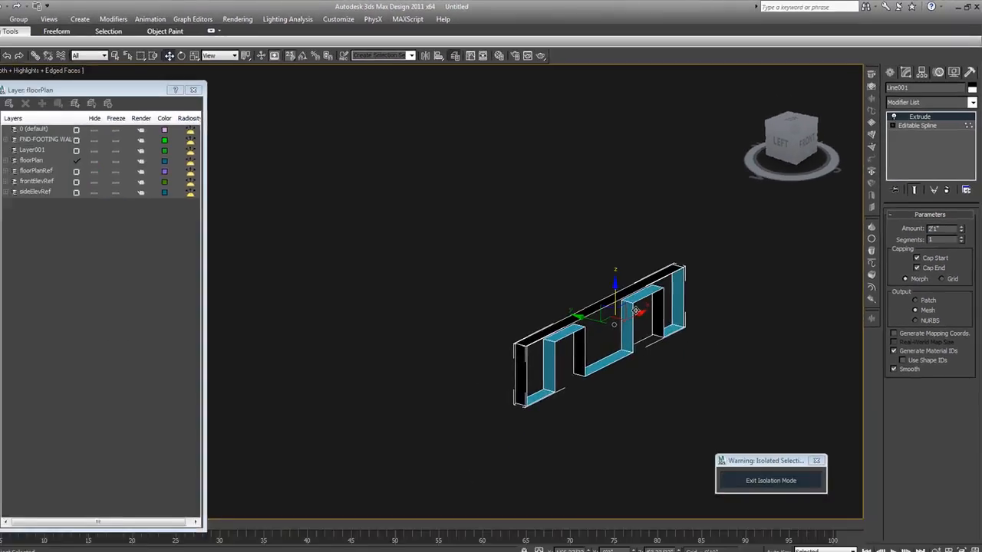
left_click(889, 131)
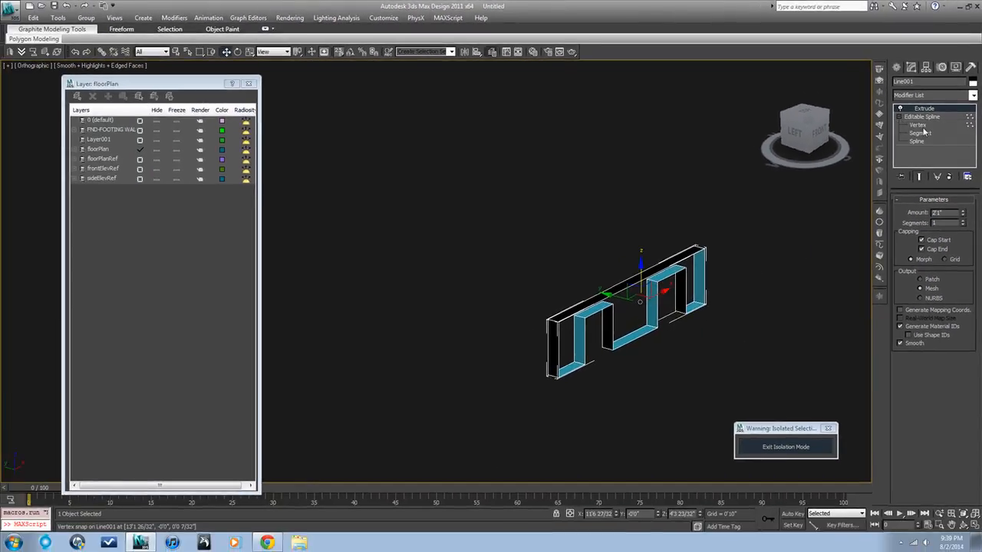
left_click(918, 124)
left_click_drag(733, 383, 483, 179)
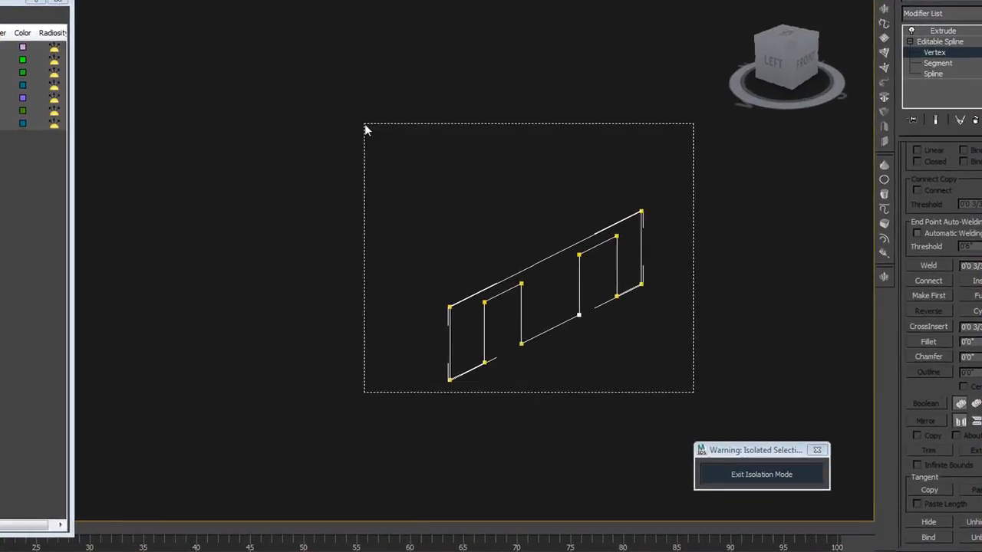
left_click_drag(365, 130, 364, 128)
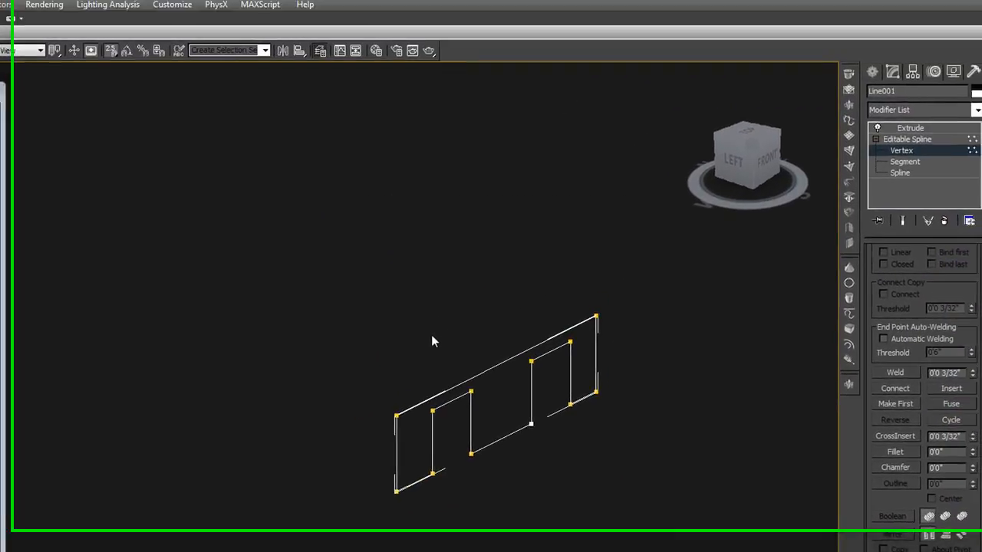
left_click(897, 160)
left_click(902, 149)
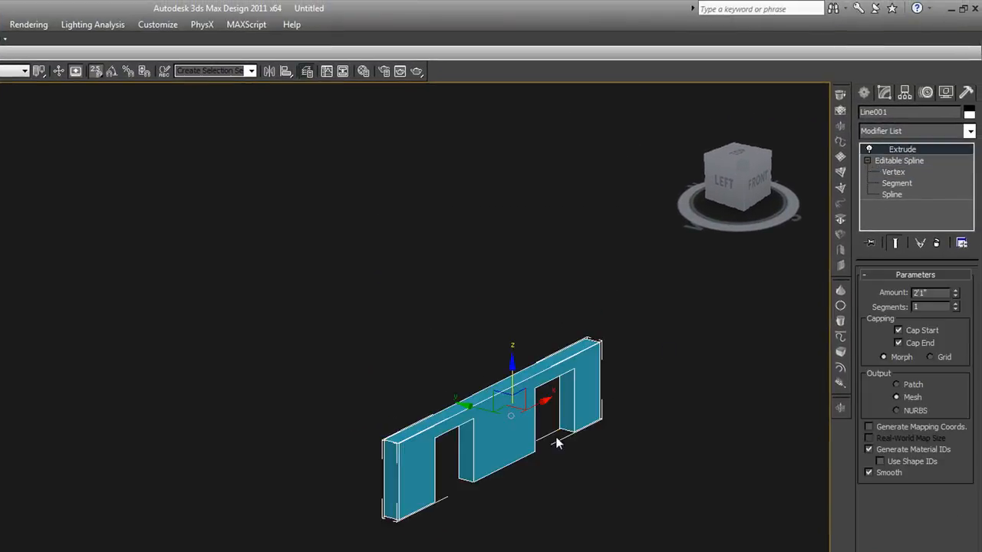
Set the Extrude amount to 0'6" to give the wall its thickness
middle_click_drag(565, 423, 568, 411)
scroll(568, 411, "up", 5)
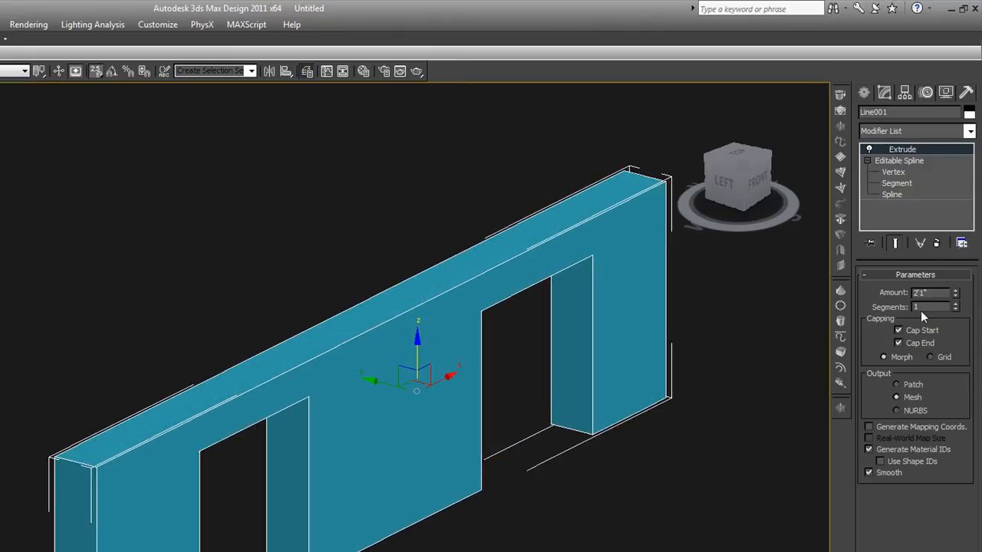
double_click(930, 292)
key("alt+q")
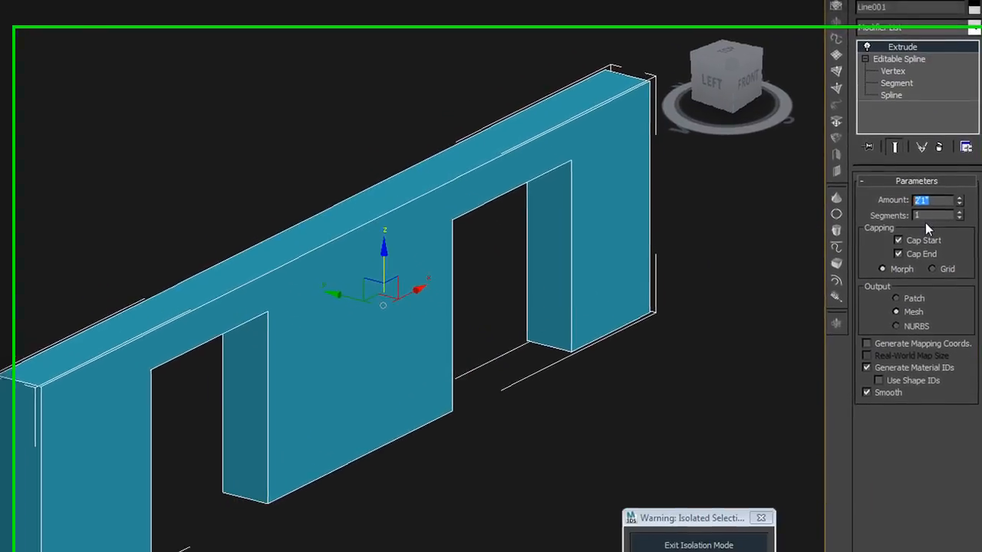
key("Return")
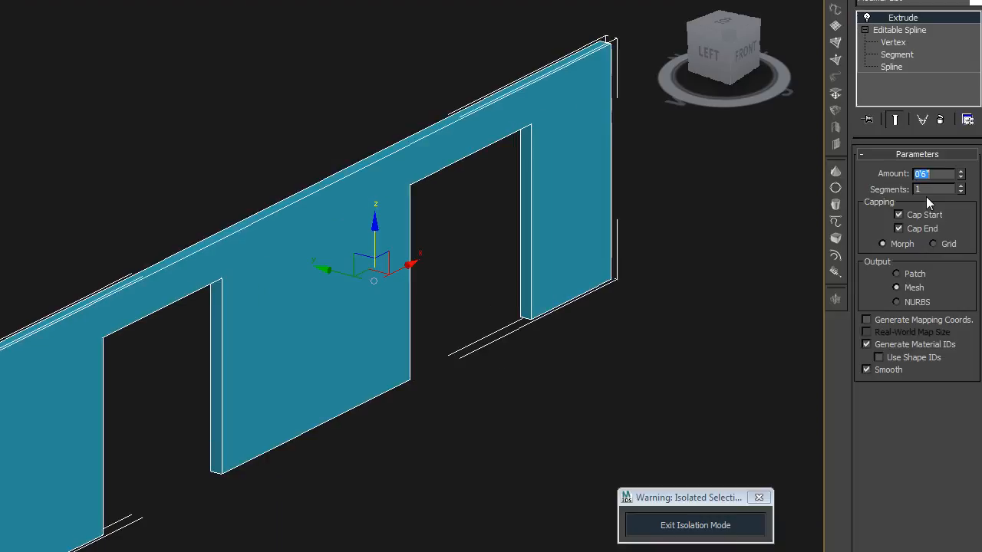
left_click(764, 206)
left_click(576, 201)
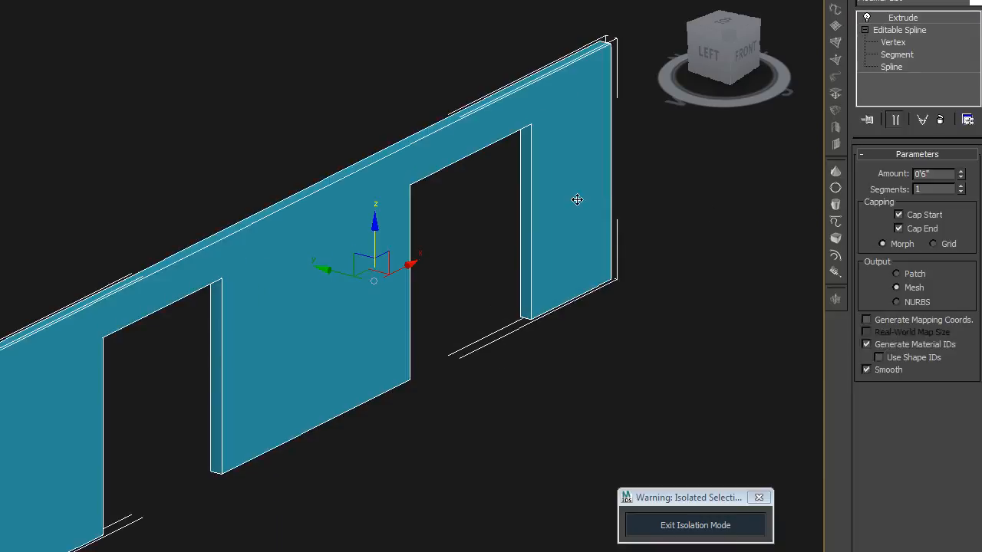
Exit isolation mode to show the wall against the front elevation reference
key("f")
key("z")
scroll(541, 287, "down", 2)
left_click(690, 526)
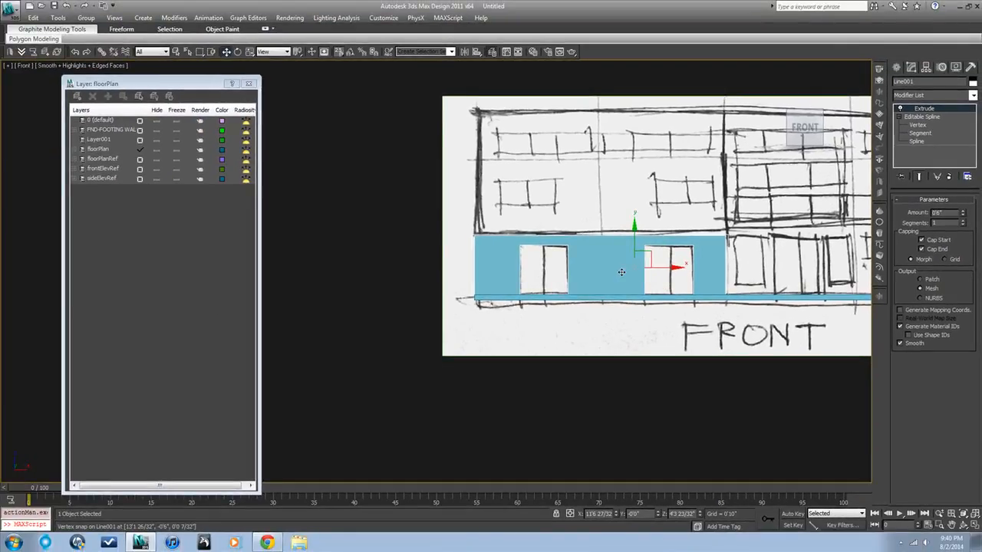
In the top view, move the wall back onto the front edge of the floor slab
middle_click_drag(622, 271, 437, 164, "alt")
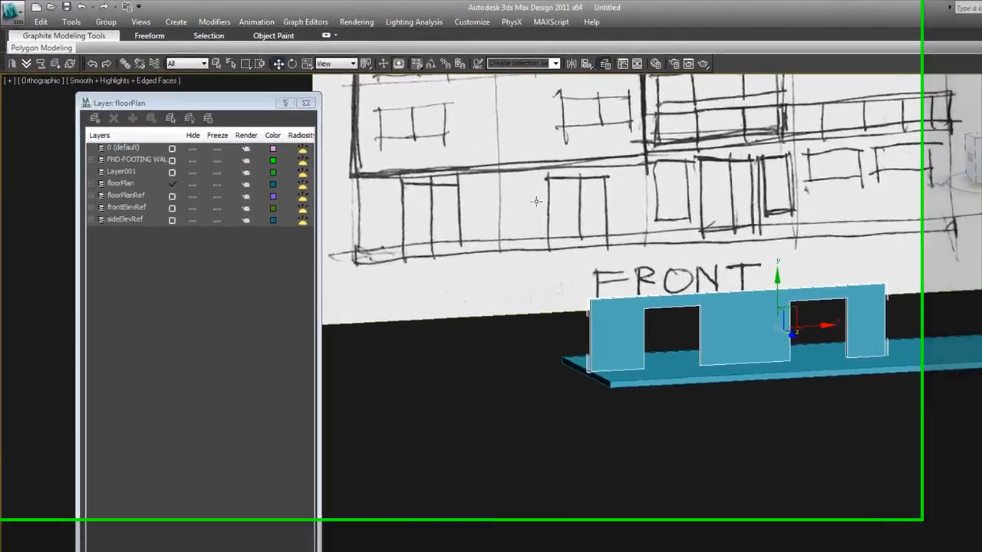
middle_click_drag(714, 395, 764, 421, "alt")
key("t")
scroll(762, 429, "down", 3)
scroll(761, 429, "up", 2)
middle_click_drag(762, 428, 767, 385)
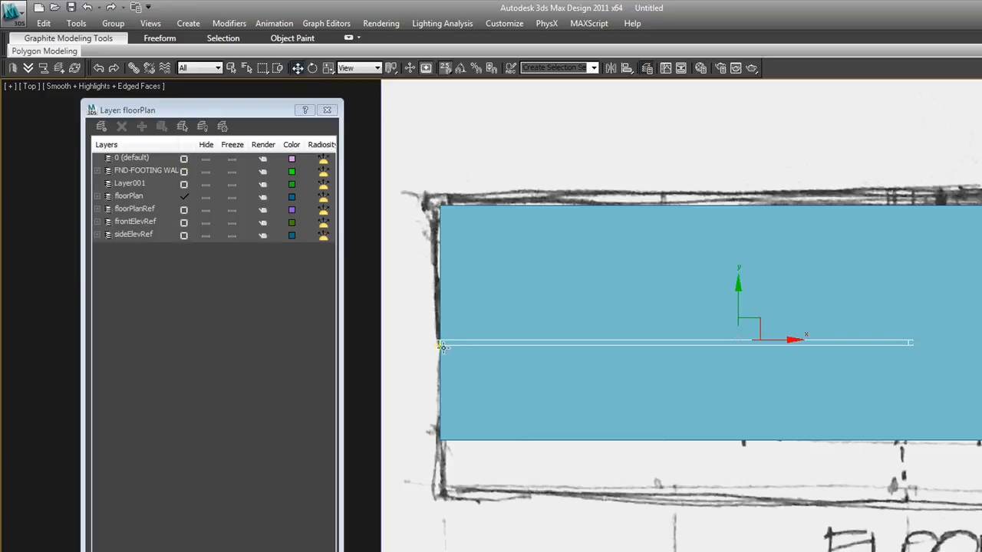
left_click_drag(442, 344, 447, 441)
middle_click_drag(581, 430, 622, 360, "alt")
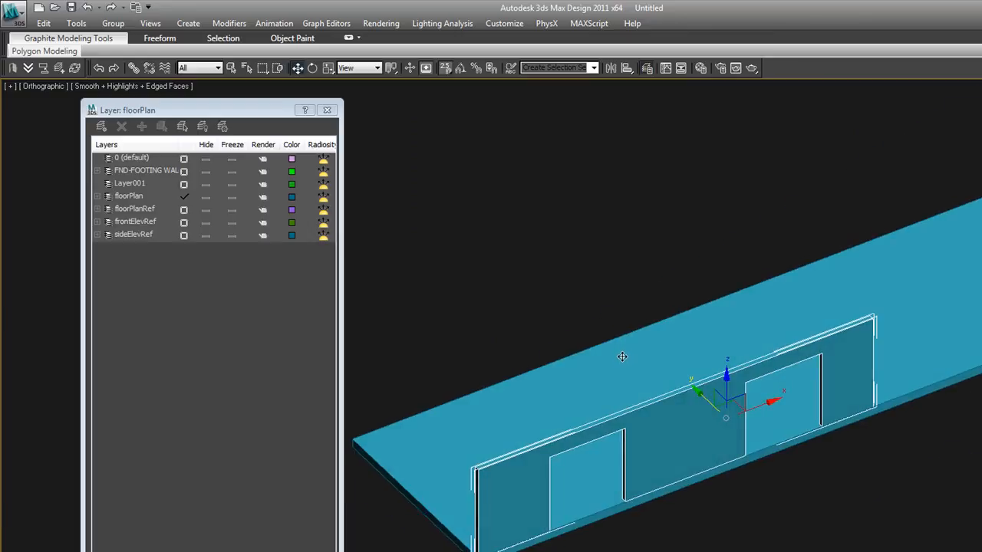
left_click(773, 514)
left_click(740, 453)
scroll(758, 505, "down", 3)
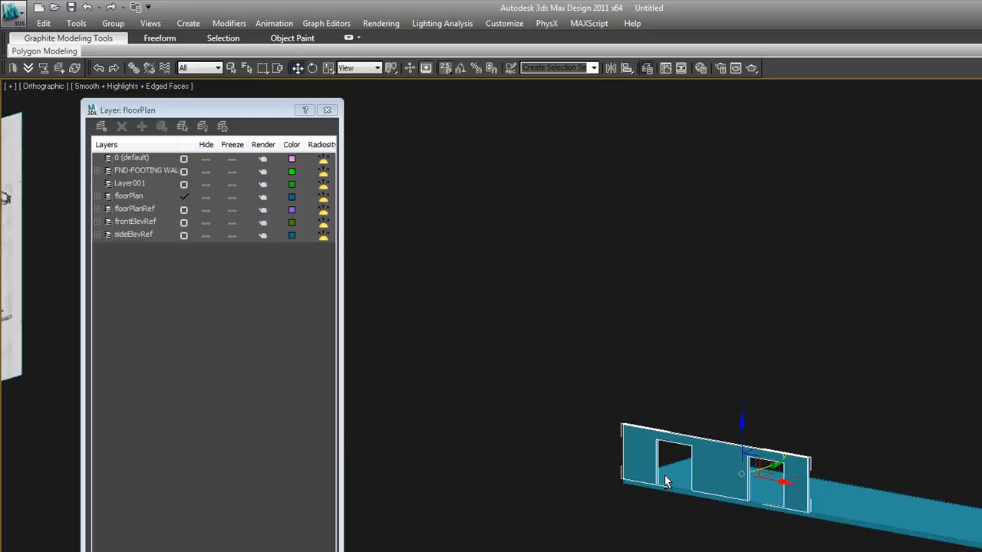